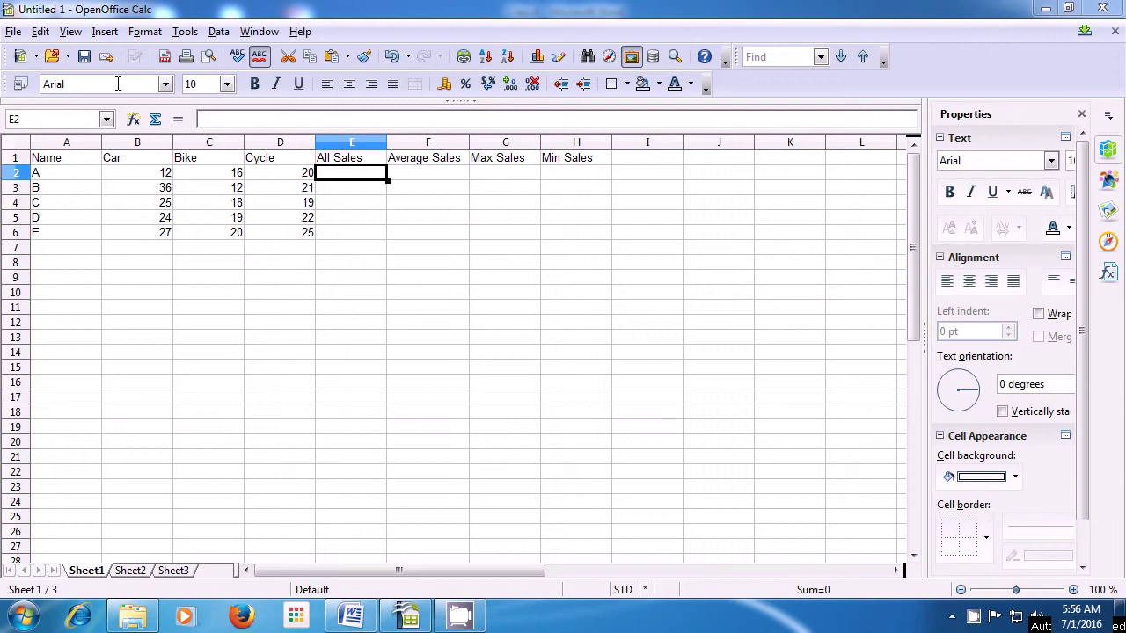
Step: Examine Sheet1 and Sheet2 in Page Break Preview, and return Sheet1 to Normal view
{"action": "left_click", "coordinate": [71, 33]}
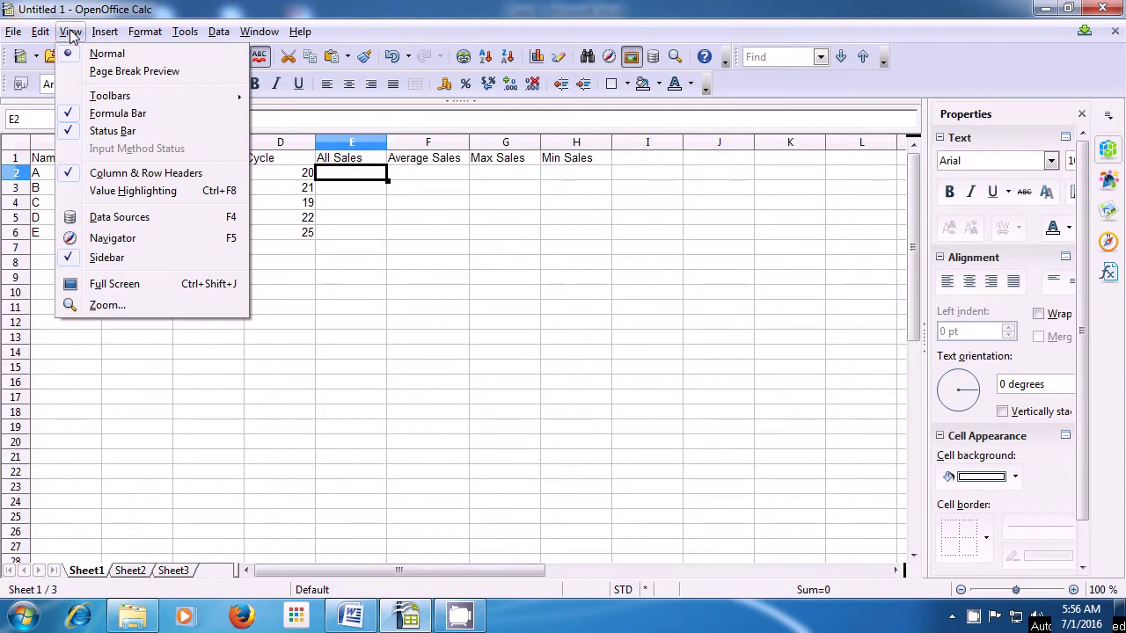
{"action": "left_click", "coordinate": [98, 72]}
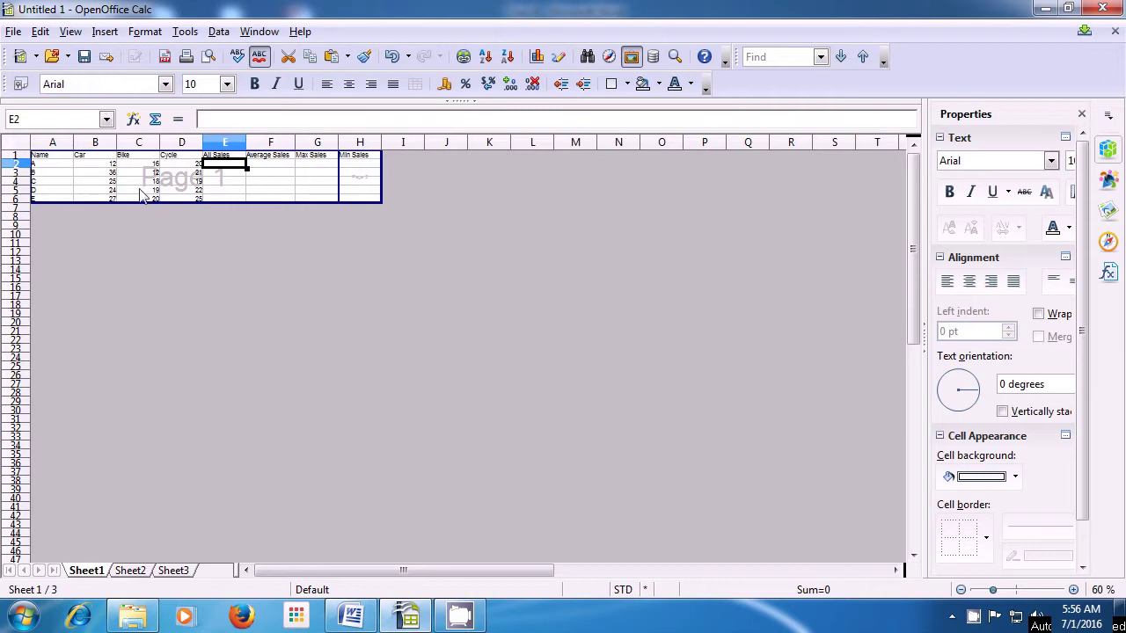
{"action": "left_click", "coordinate": [132, 571]}
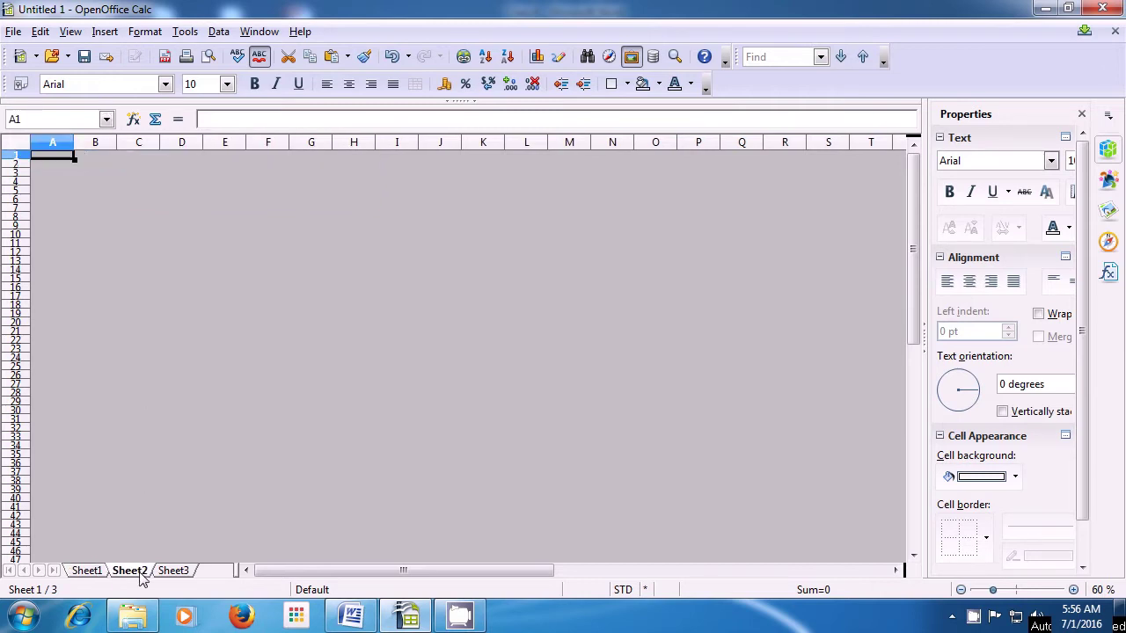
{"action": "left_click", "coordinate": [87, 571]}
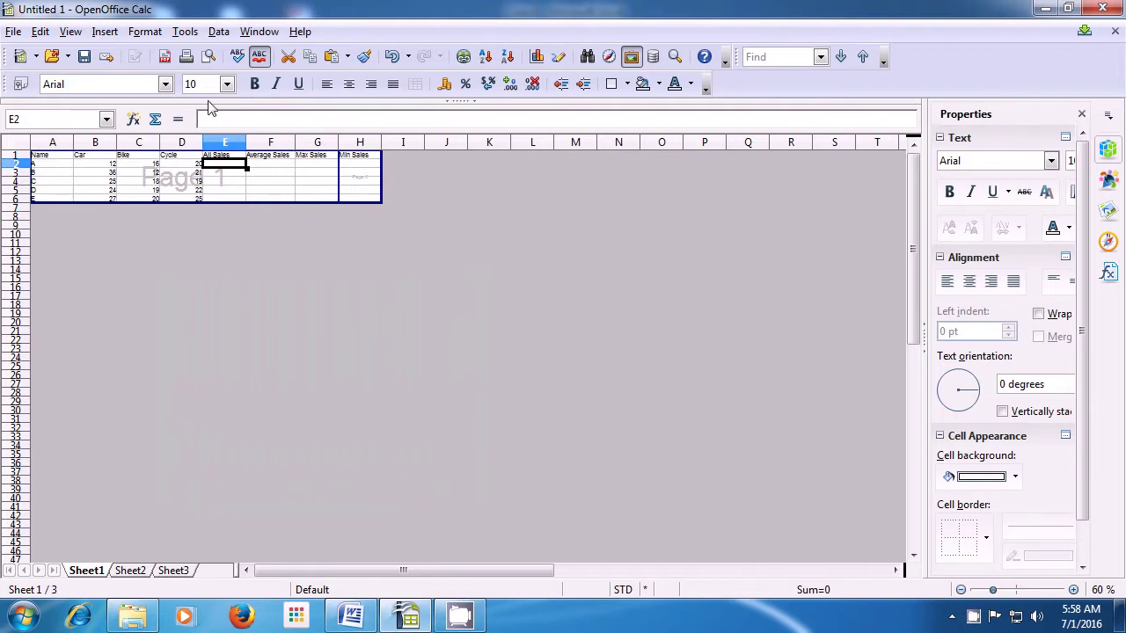
{"action": "left_click", "coordinate": [70, 32]}
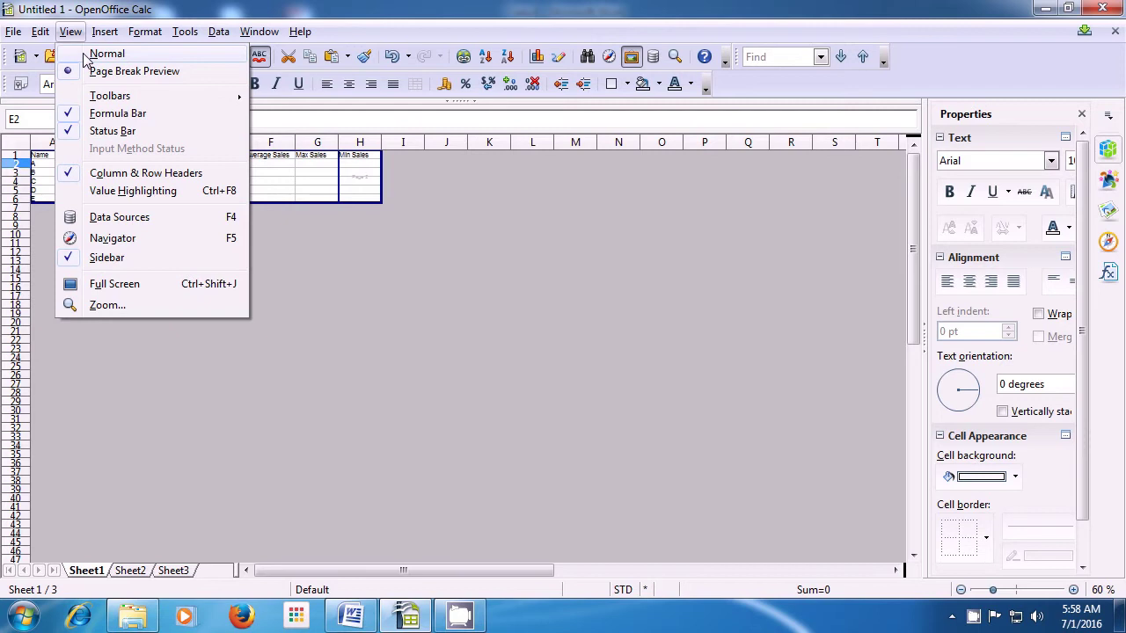
{"action": "left_click", "coordinate": [85, 55]}
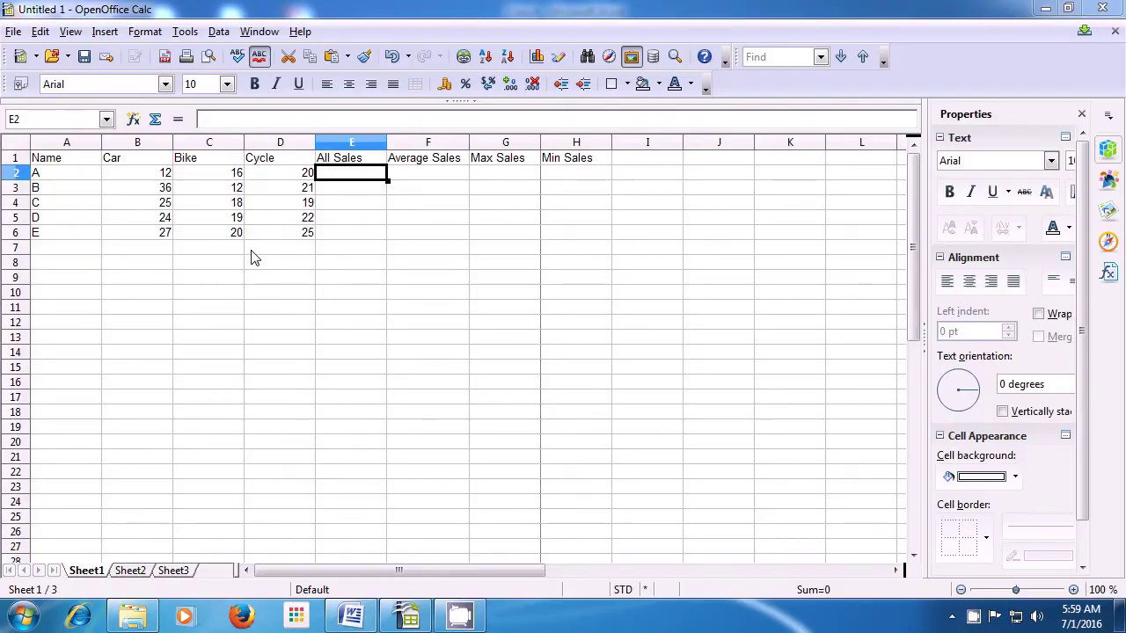
Step: Hide the Find toolbar
{"action": "left_click", "coordinate": [69, 31]}
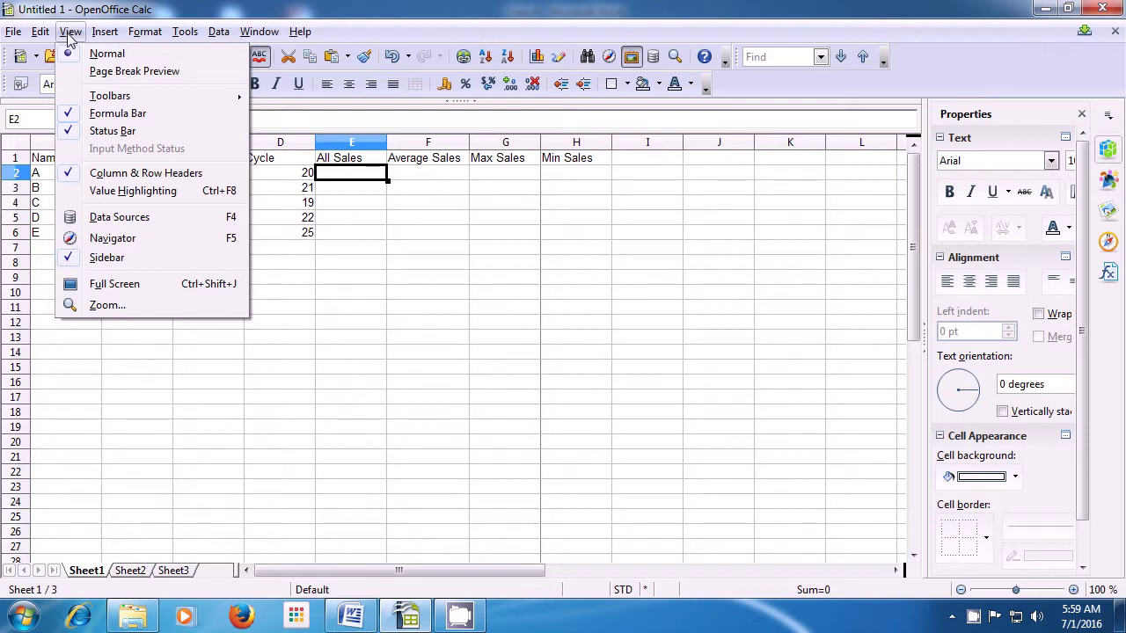
{"action": "mouse_move", "coordinate": [118, 99]}
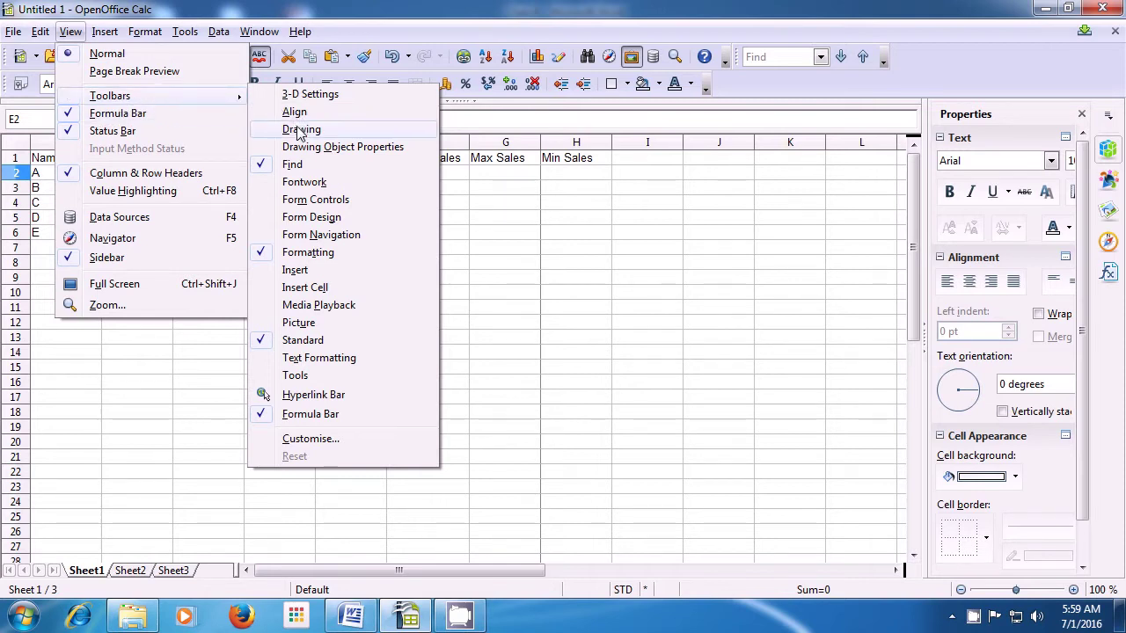
{"action": "left_click", "coordinate": [267, 170]}
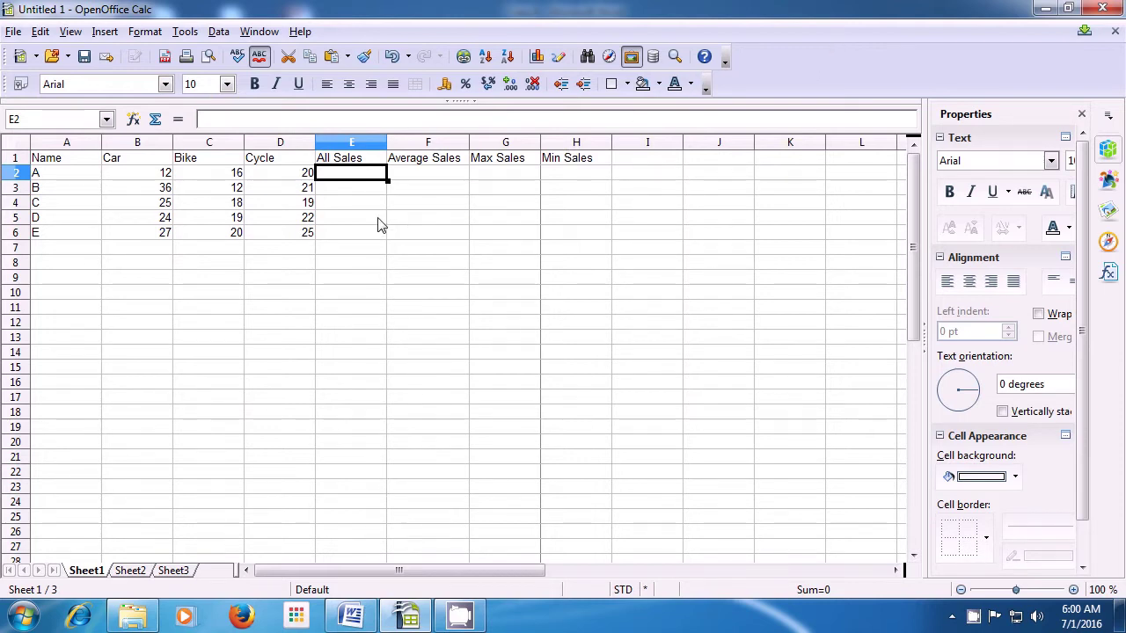
Step: Hide the Formatting toolbar, the Standard toolbar and the Formula Bar
{"action": "left_click", "coordinate": [72, 33]}
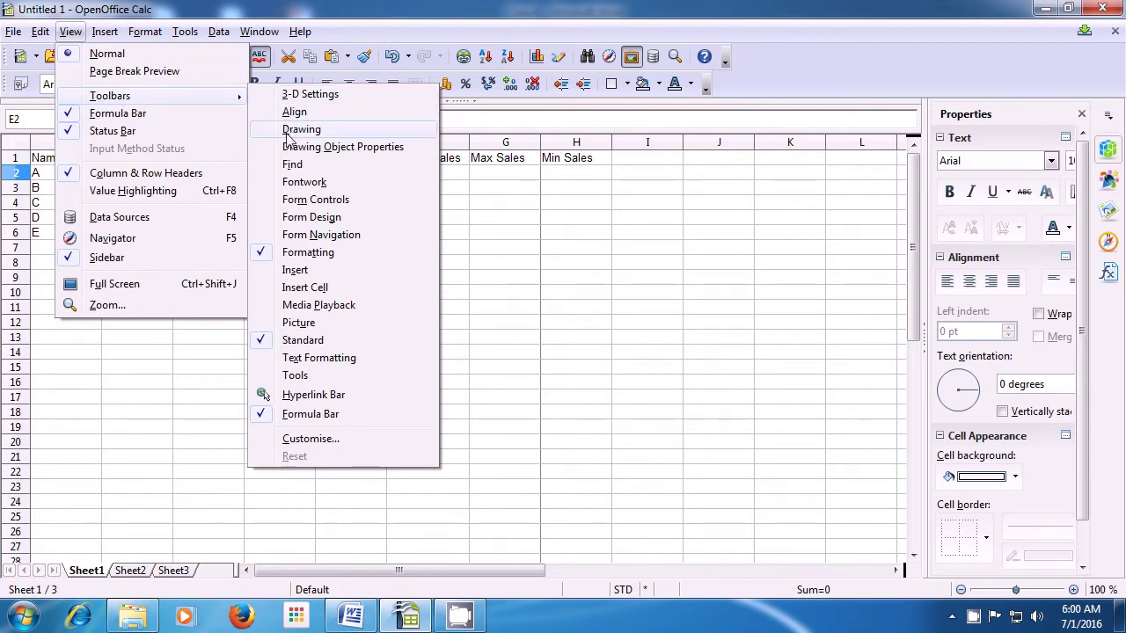
{"action": "left_click", "coordinate": [290, 253]}
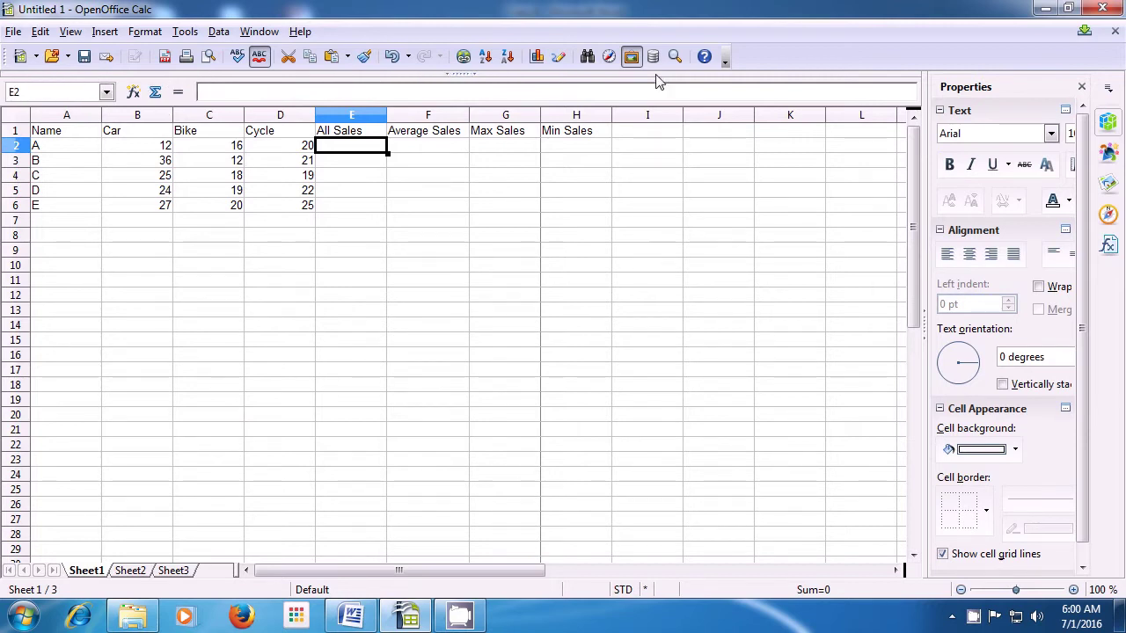
{"action": "left_click", "coordinate": [71, 33]}
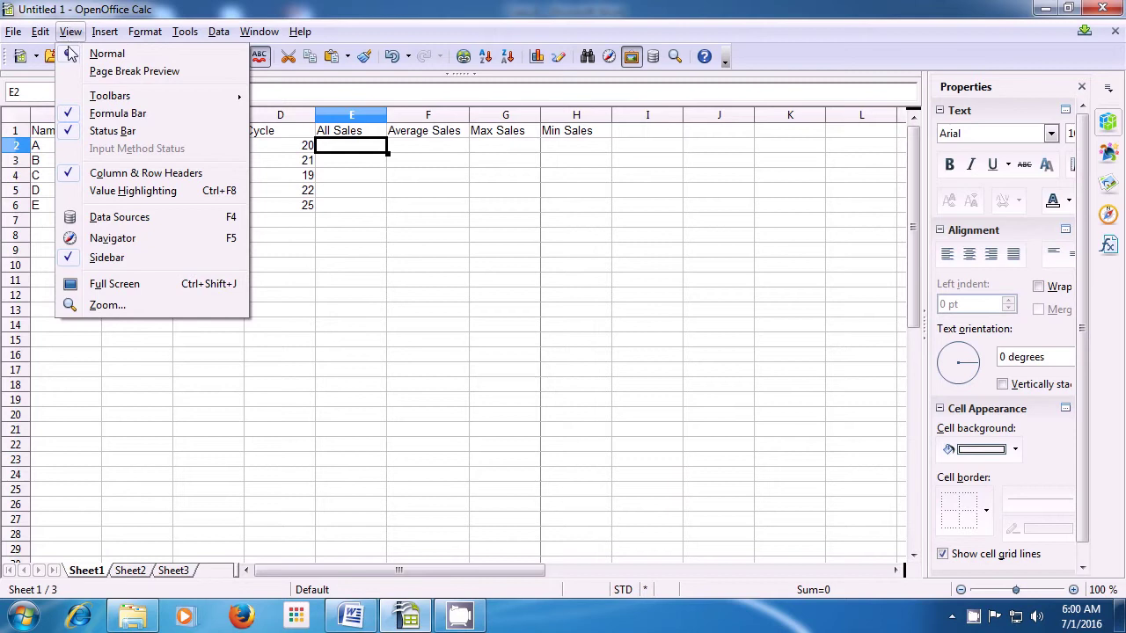
{"action": "mouse_move", "coordinate": [158, 99]}
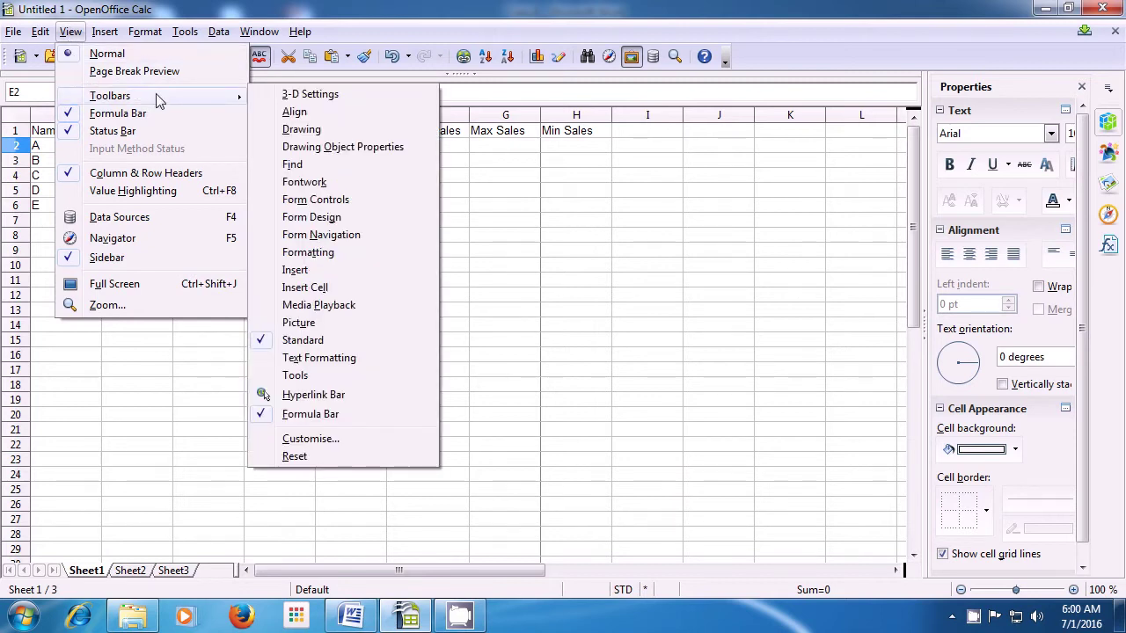
{"action": "left_click", "coordinate": [273, 344]}
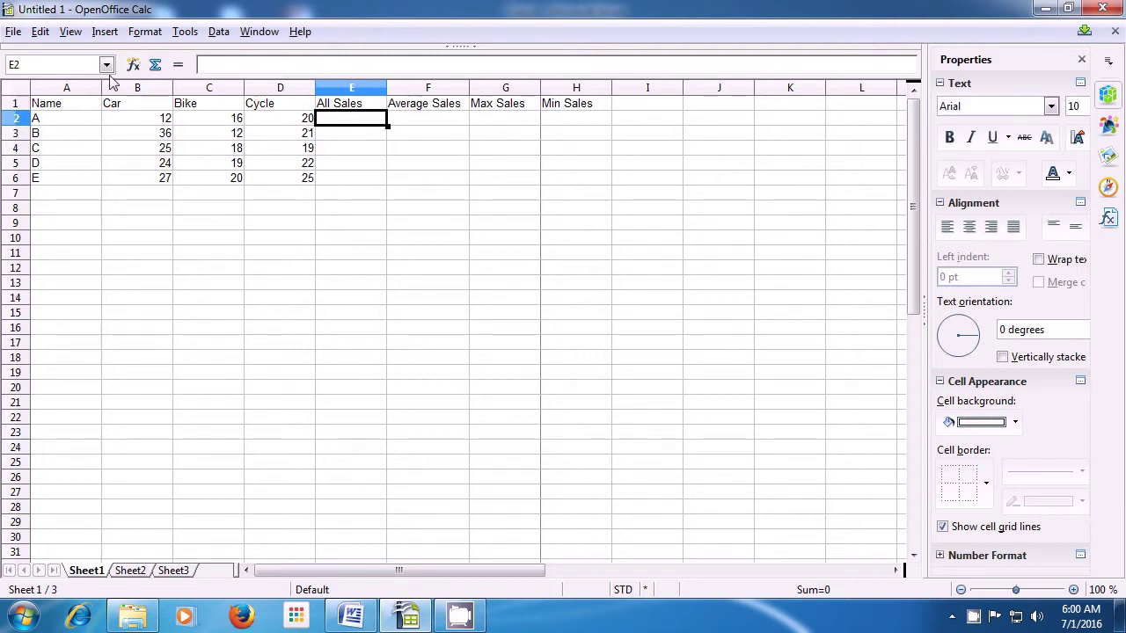
{"action": "left_click", "coordinate": [71, 33]}
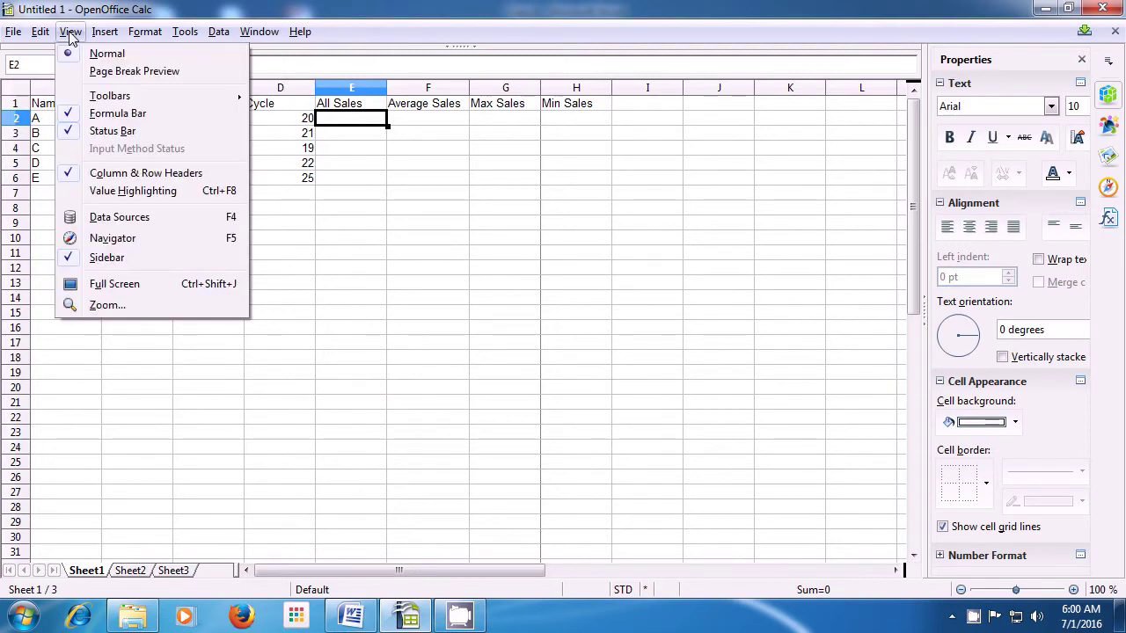
{"action": "mouse_move", "coordinate": [111, 96]}
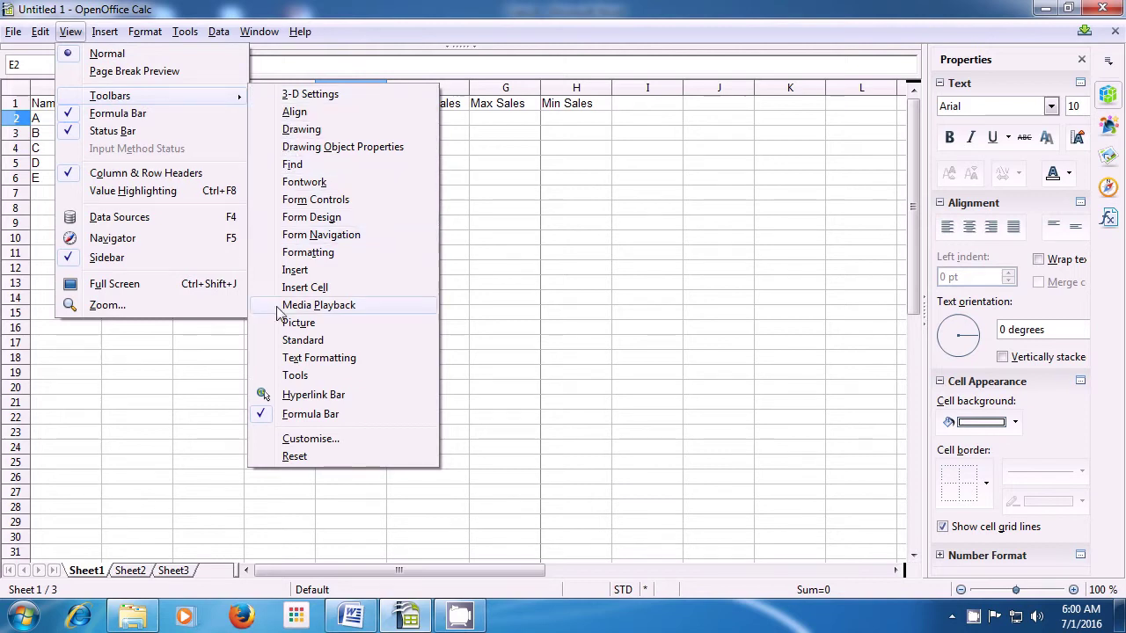
{"action": "left_click", "coordinate": [297, 416]}
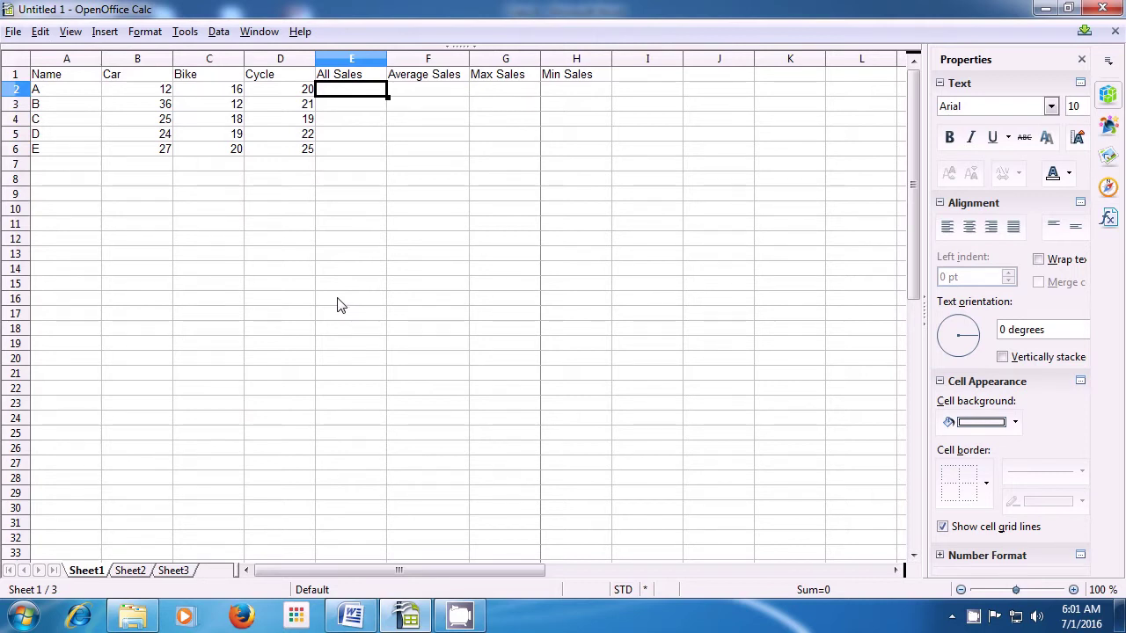
Step: Show the Formatting toolbar, the Standard toolbar and the Formula Bar again
{"action": "left_click", "coordinate": [70, 33]}
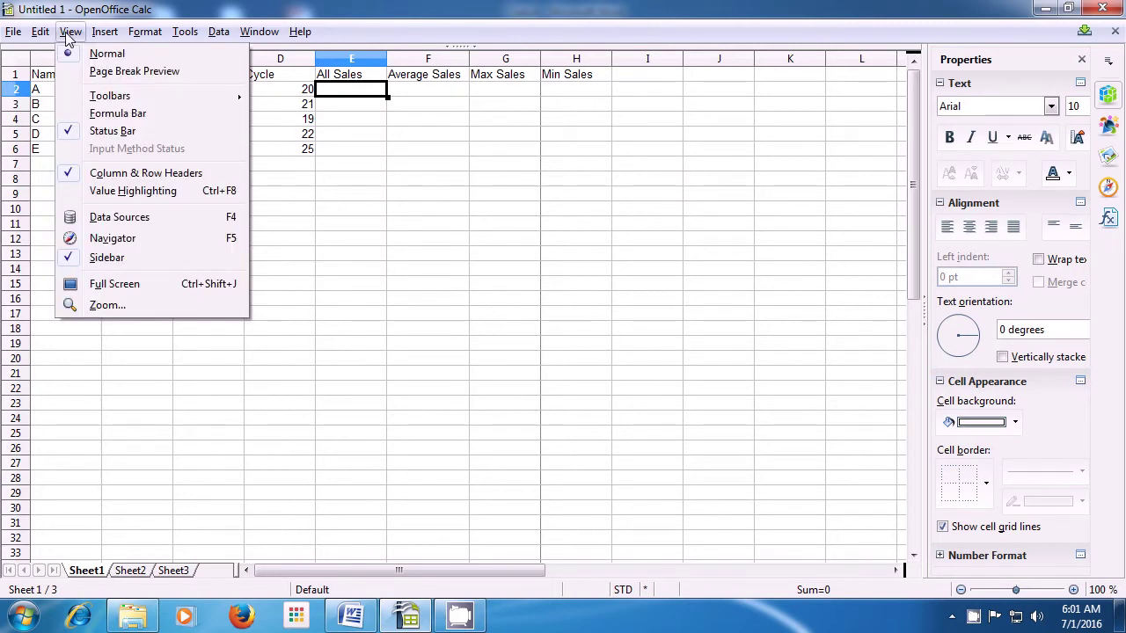
{"action": "mouse_move", "coordinate": [129, 104]}
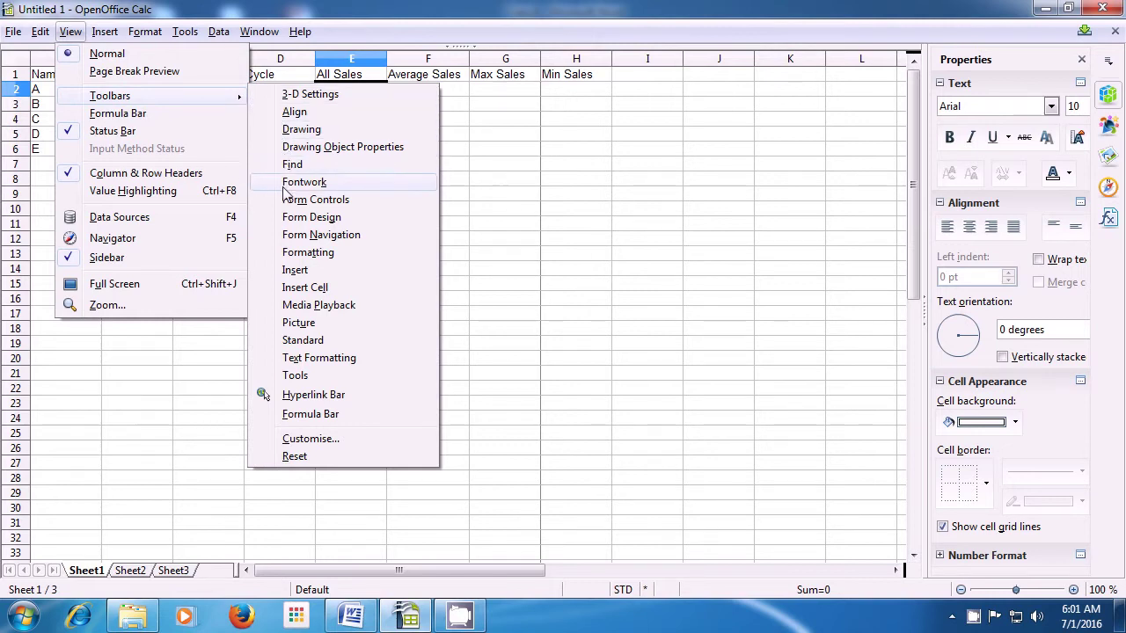
{"action": "left_click", "coordinate": [283, 255]}
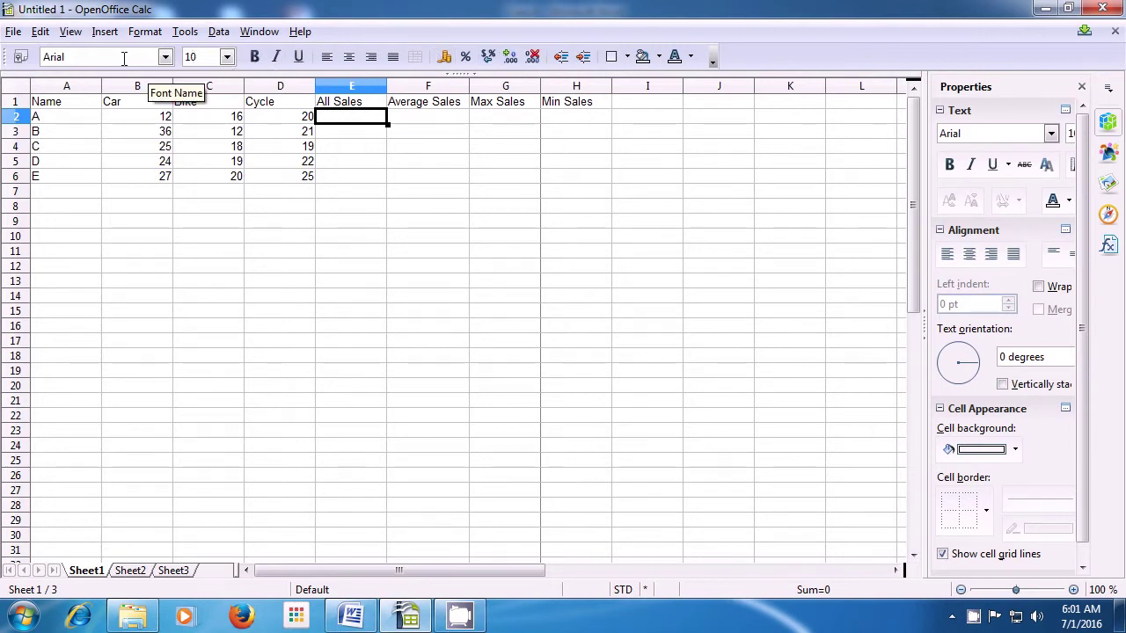
{"action": "left_click", "coordinate": [71, 34]}
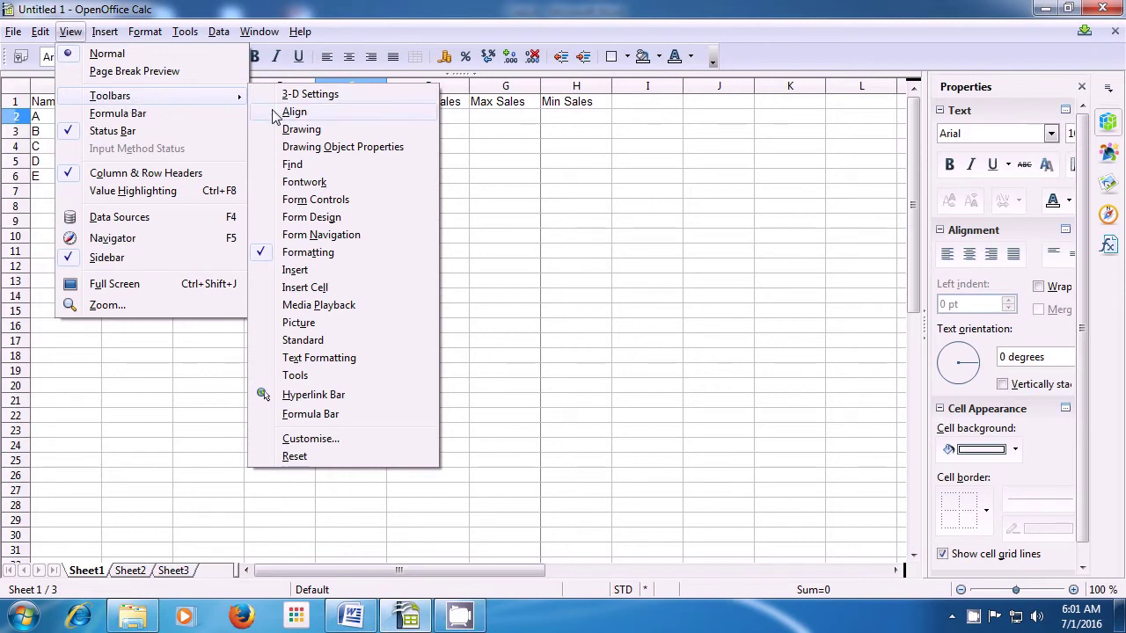
{"action": "left_click", "coordinate": [299, 346]}
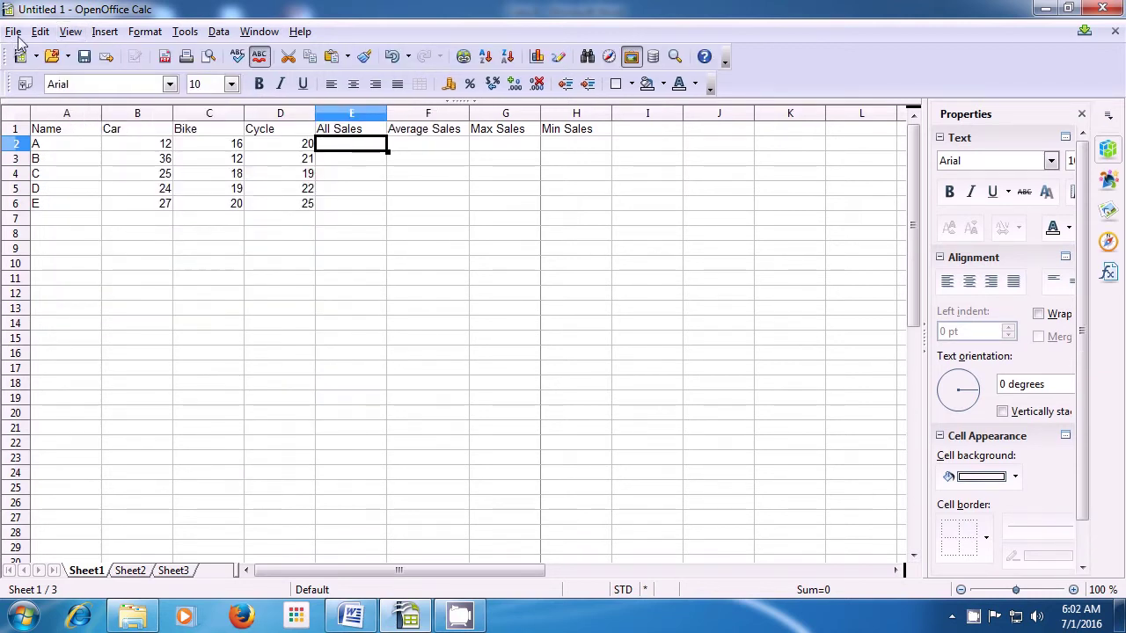
{"action": "left_click", "coordinate": [71, 33]}
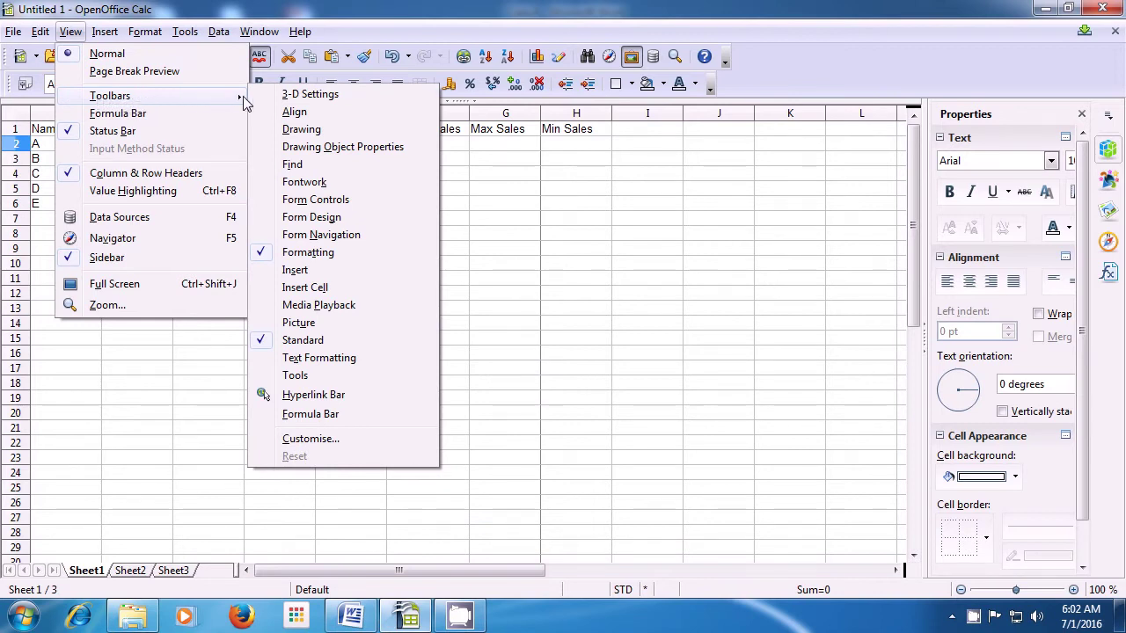
{"action": "left_click", "coordinate": [289, 422]}
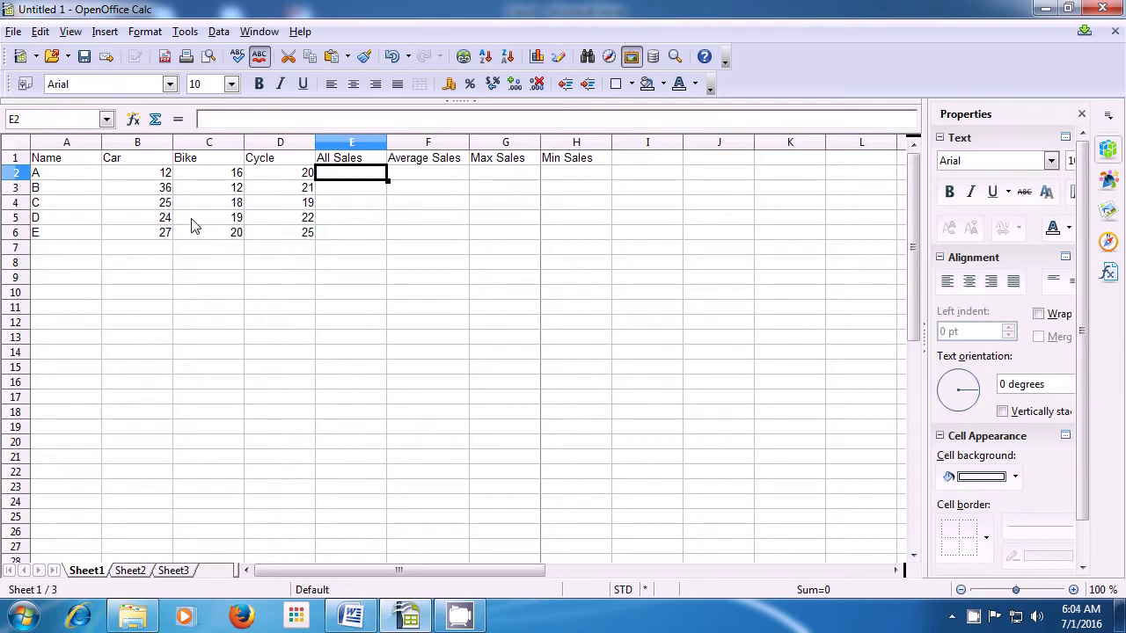
Step: Turn the Formula Bar off and back on
{"action": "left_click", "coordinate": [70, 33]}
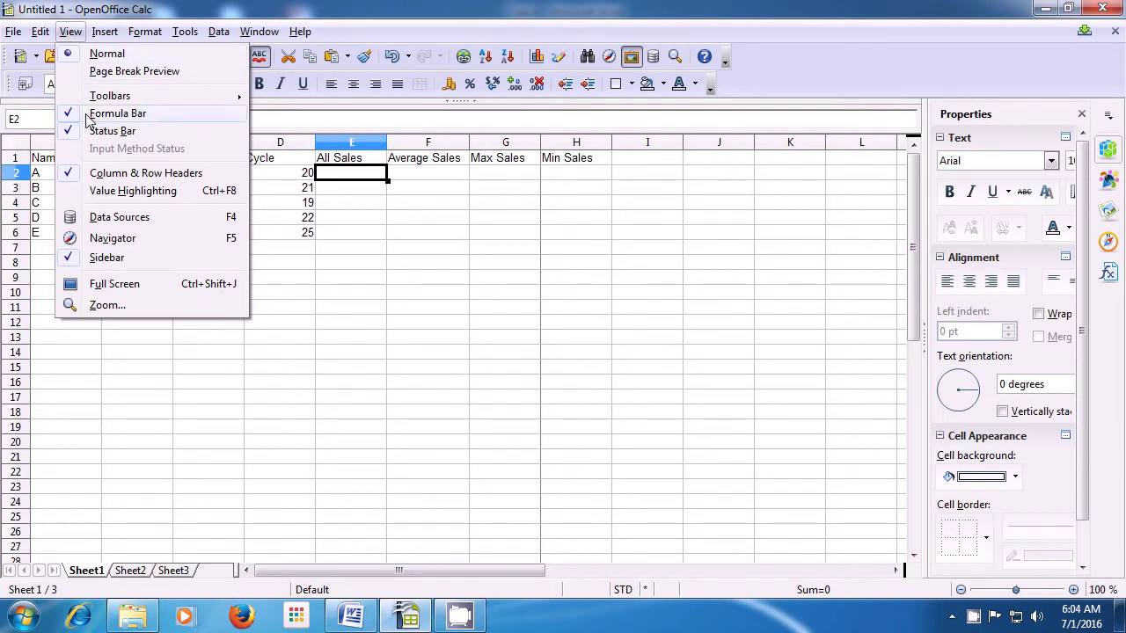
{"action": "left_click", "coordinate": [117, 114]}
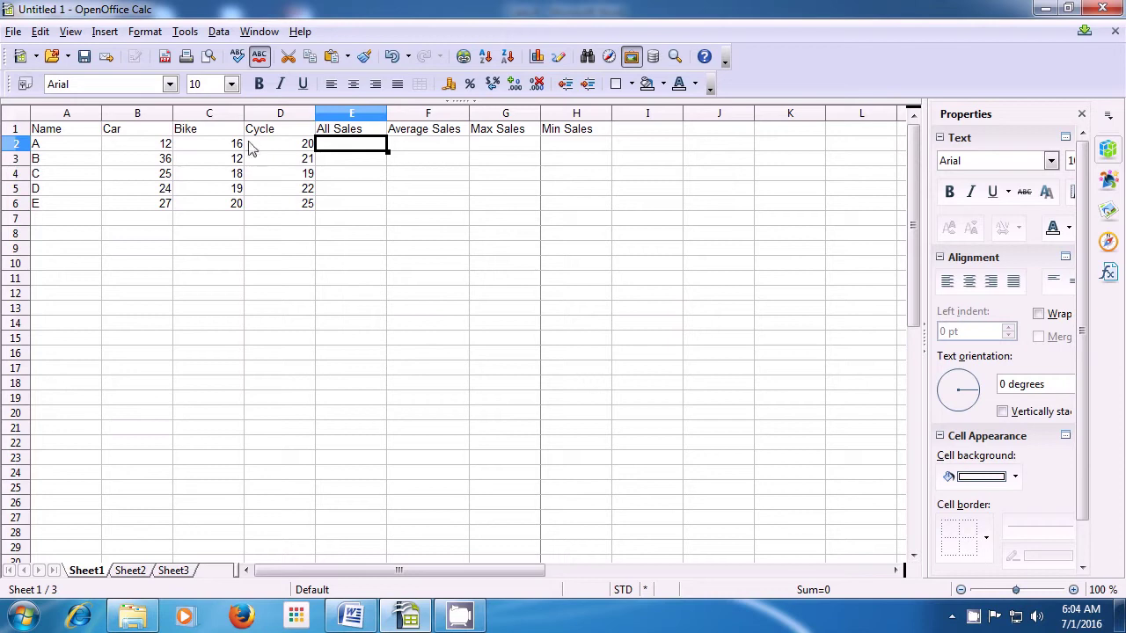
{"action": "left_click", "coordinate": [70, 32]}
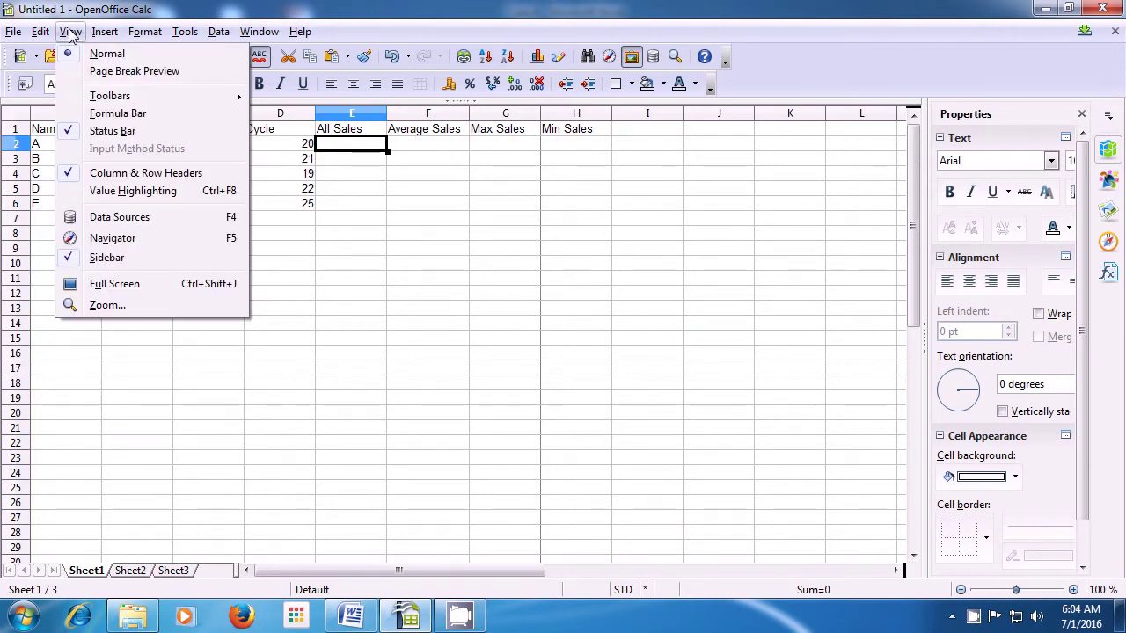
{"action": "left_click", "coordinate": [95, 114]}
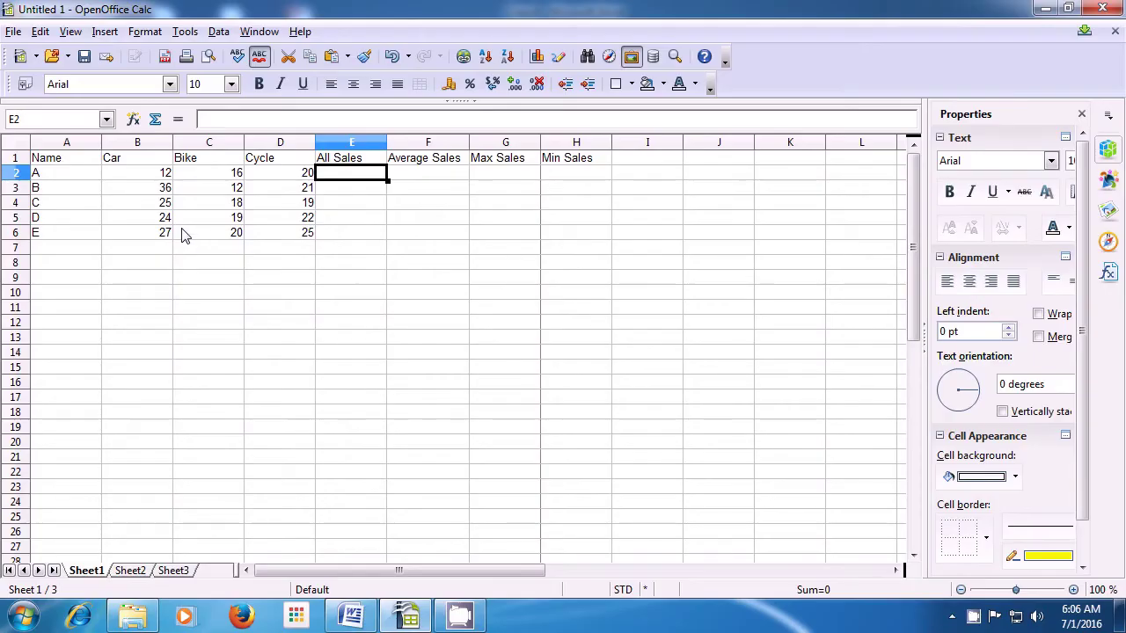
Step: Turn on Value Highlighting for the sales table
{"action": "left_click", "coordinate": [70, 32]}
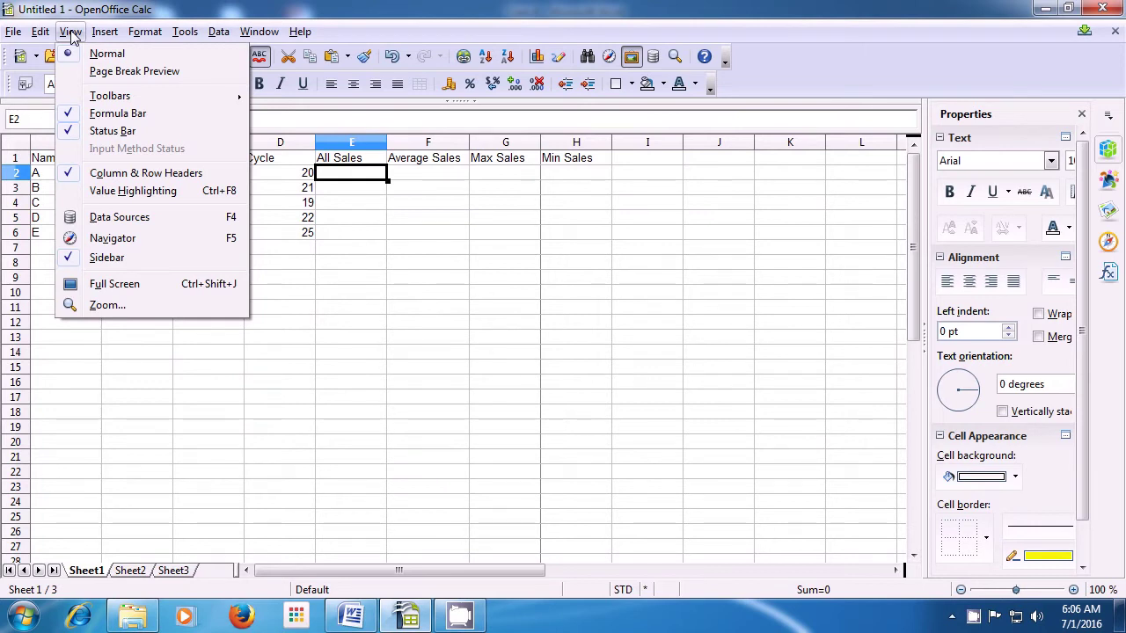
{"action": "left_click", "coordinate": [94, 191]}
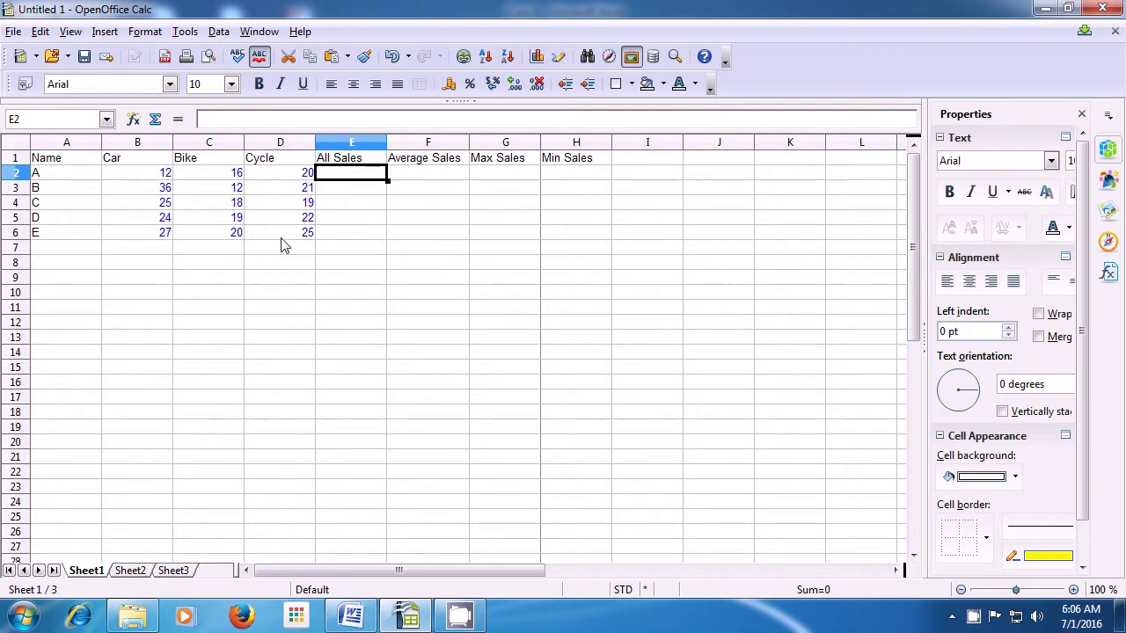
{"action": "left_click", "coordinate": [163, 257]}
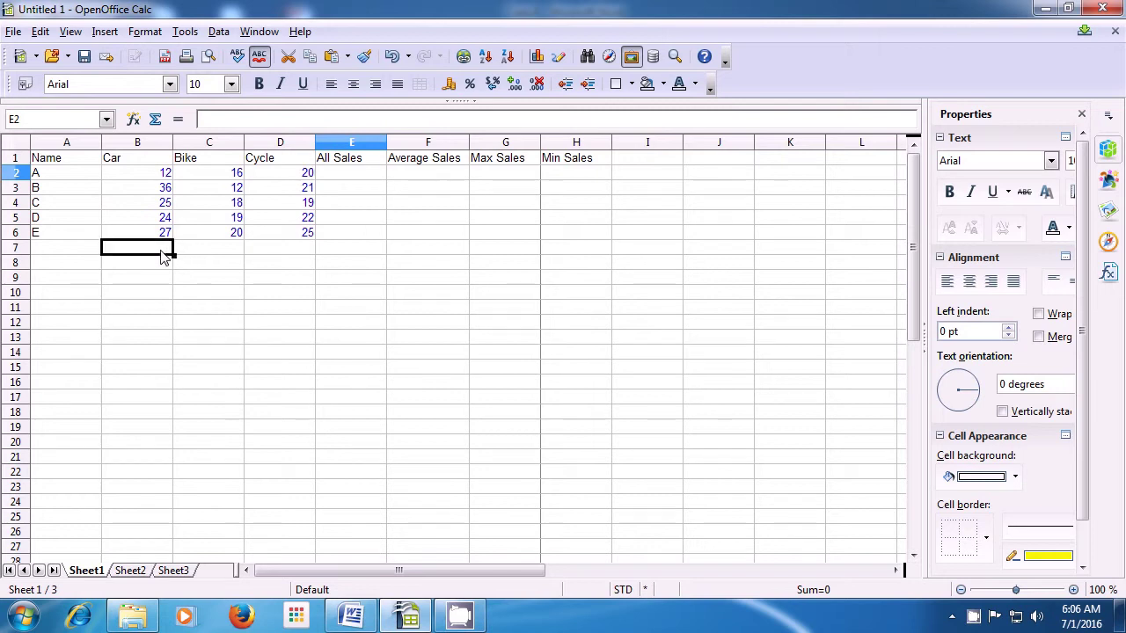
Step: Add a record in row 7 with Name F, Car 28, Bike 29 and Cycle 30
{"action": "left_click", "coordinate": [65, 256]}
{"action": "type", "text": "F"}
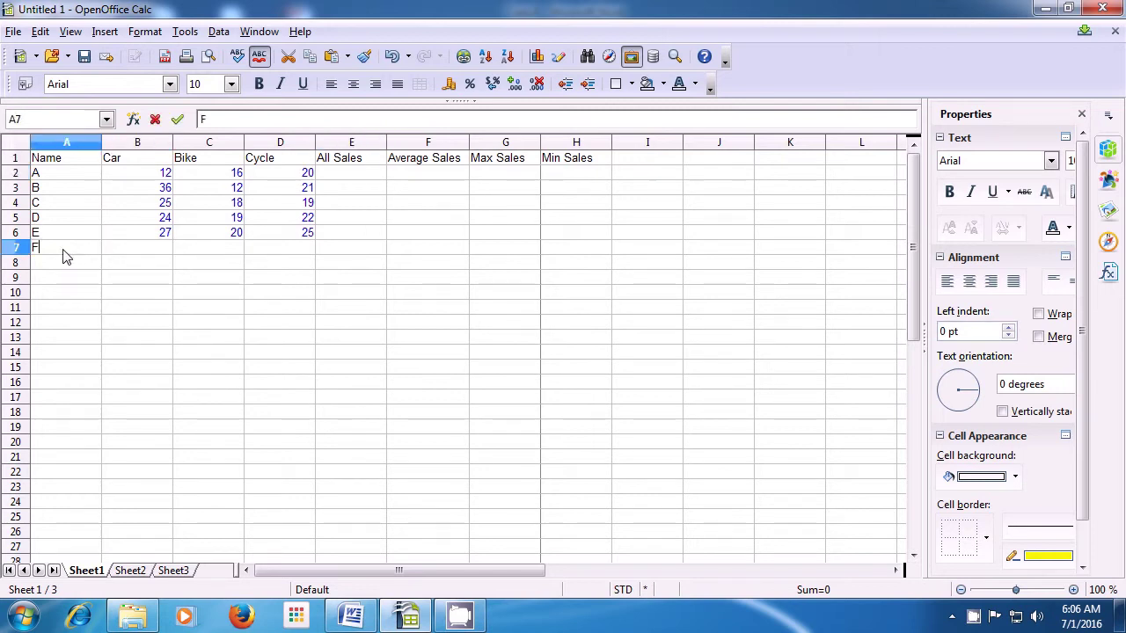
{"action": "key", "text": "Tab"}
{"action": "type", "text": "28"}
{"action": "key", "text": "Tab"}
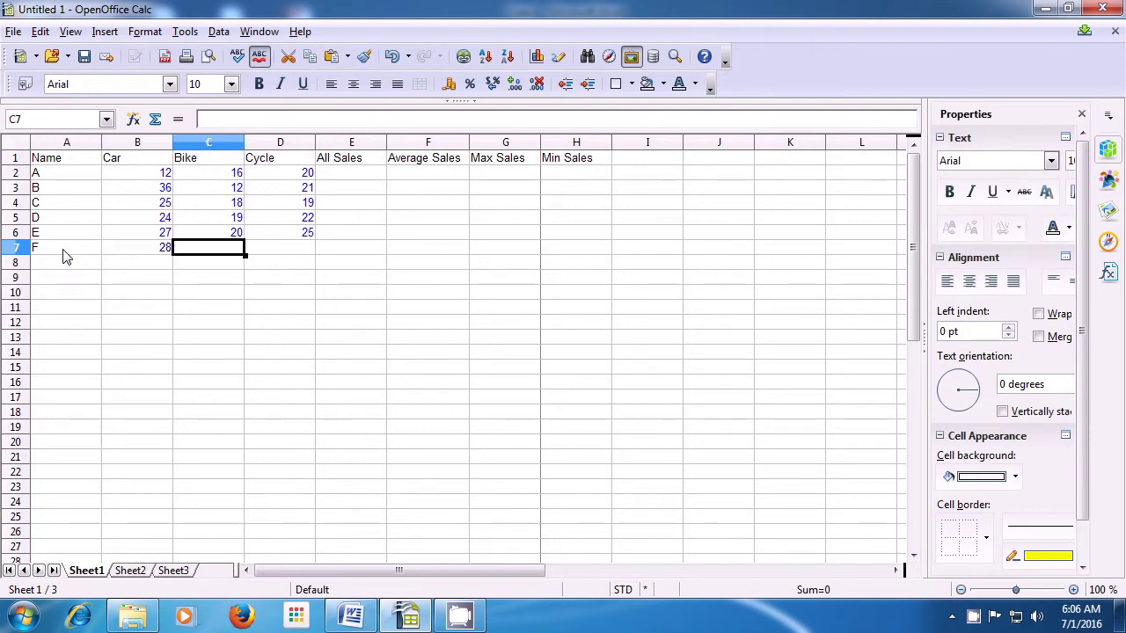
{"action": "type", "text": "29"}
{"action": "key", "text": "Tab"}
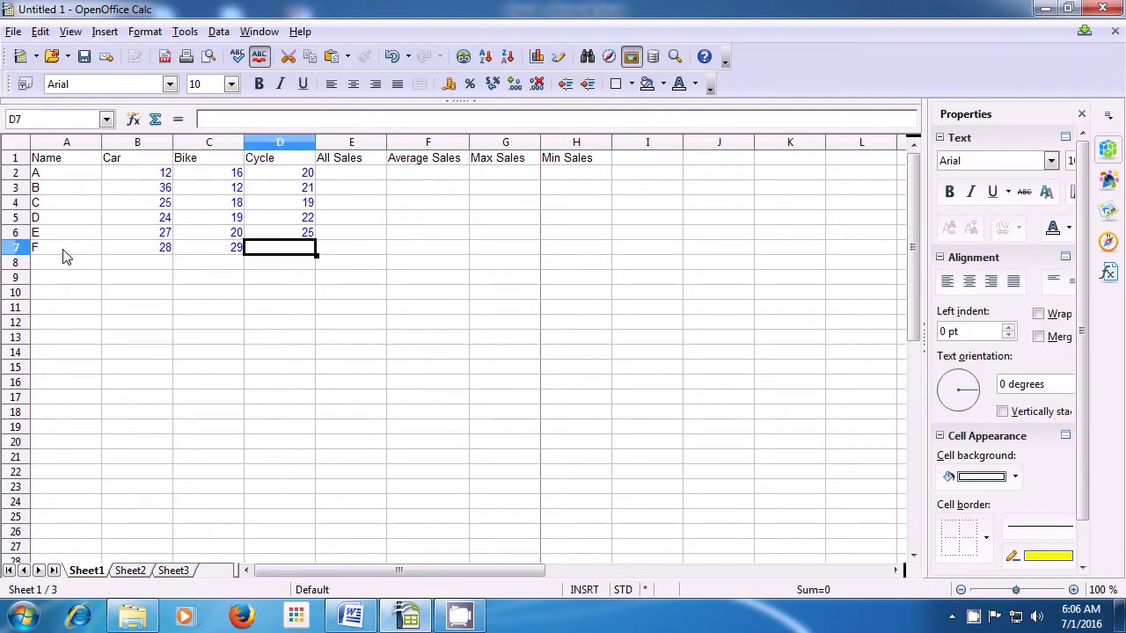
{"action": "type", "text": "30"}
{"action": "key", "text": "Tab"}
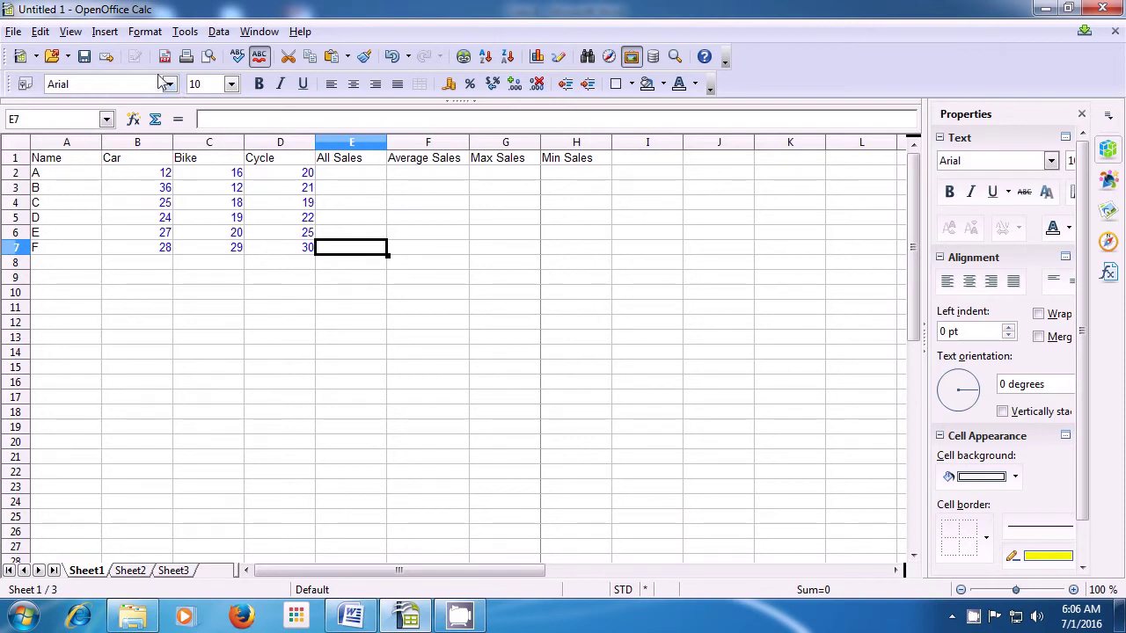
Step: Turn off Value Highlighting for the sales table
{"action": "left_click", "coordinate": [71, 32]}
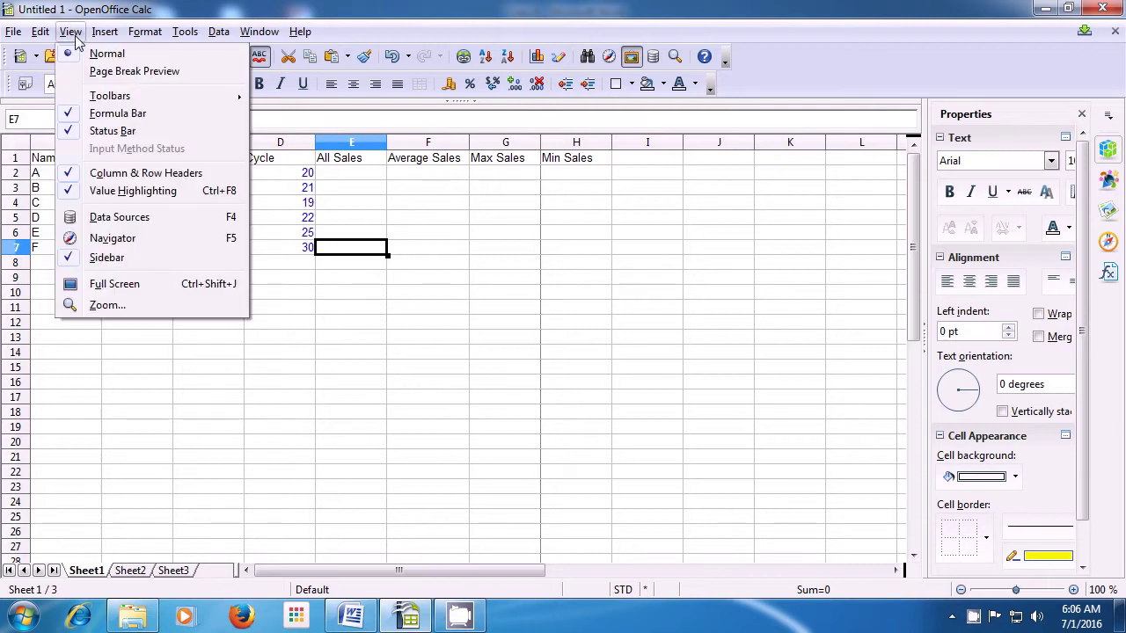
{"action": "left_click", "coordinate": [126, 200]}
{"action": "left_click", "coordinate": [294, 269]}
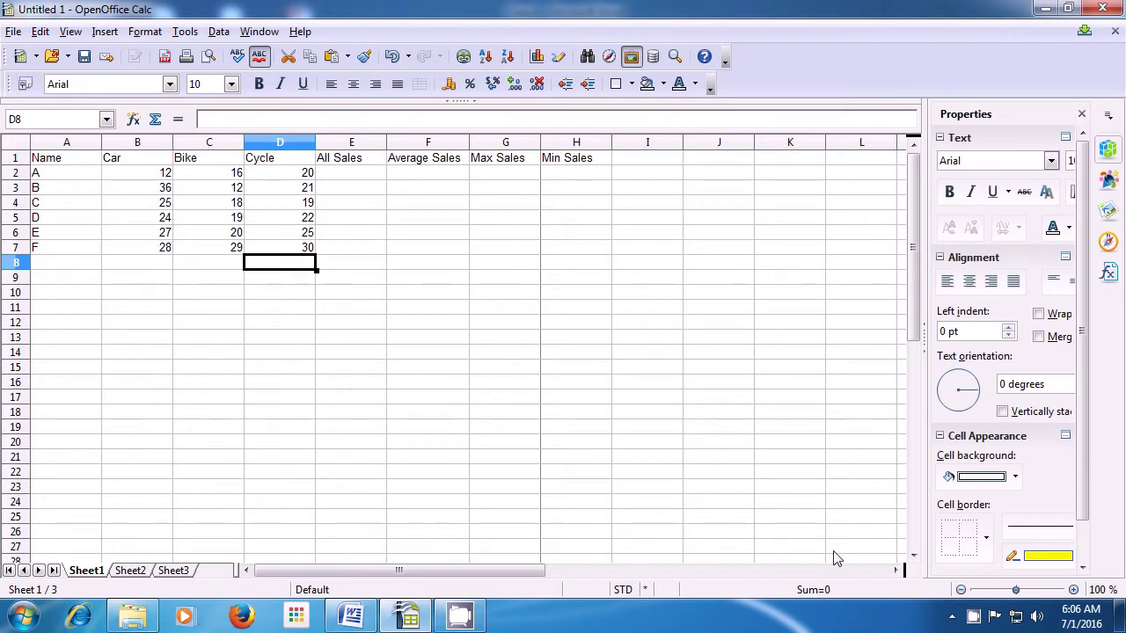
{"action": "left_click", "coordinate": [975, 616]}
{"action": "left_click", "coordinate": [244, 232]}
Step: Hide the Sidebar and show it again
{"action": "left_click", "coordinate": [69, 34]}
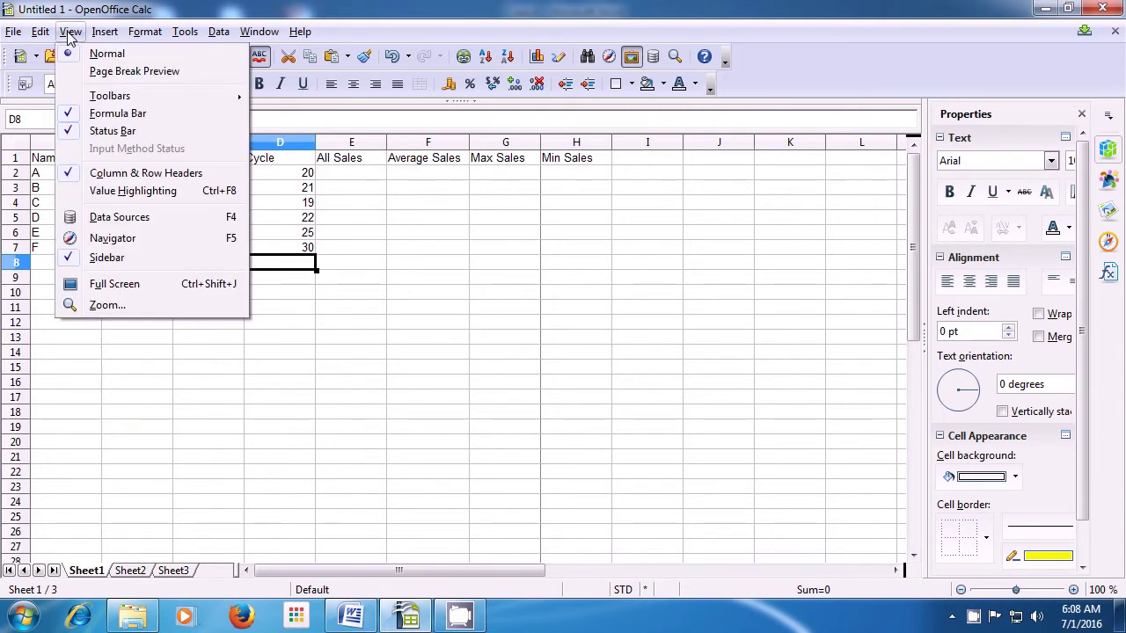
{"action": "left_click", "coordinate": [107, 257]}
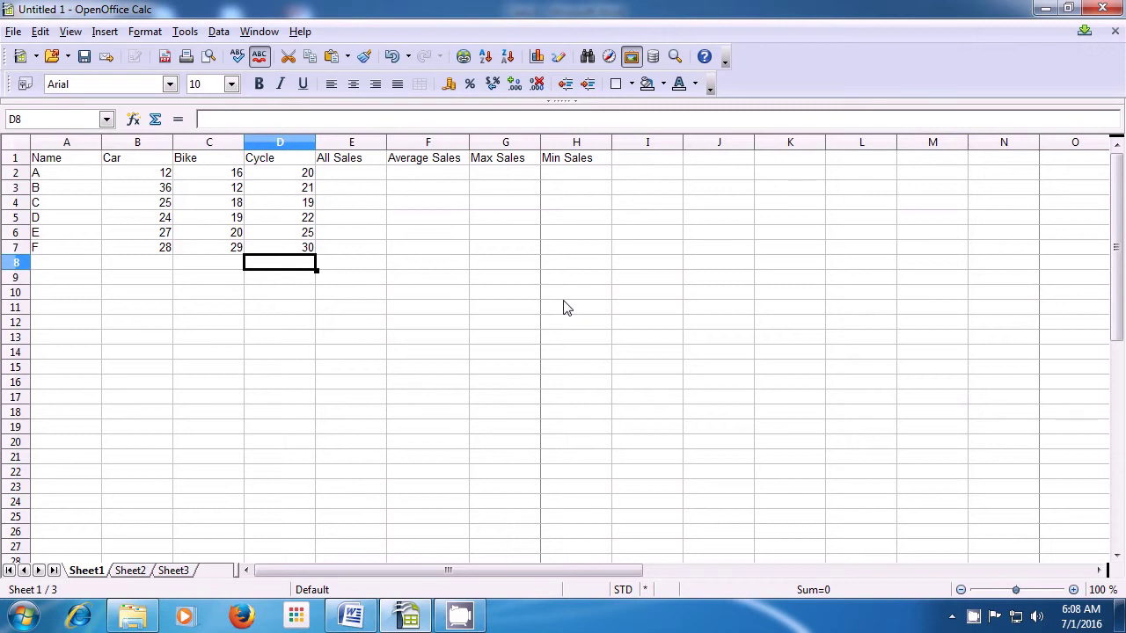
{"action": "left_click", "coordinate": [69, 31]}
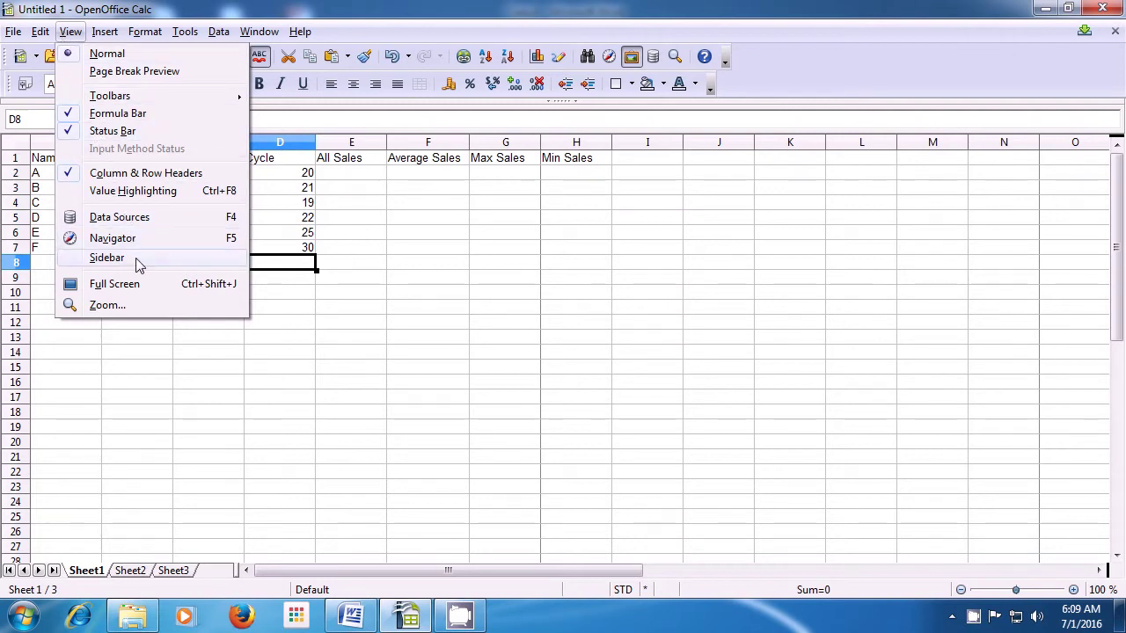
{"action": "left_click", "coordinate": [107, 258]}
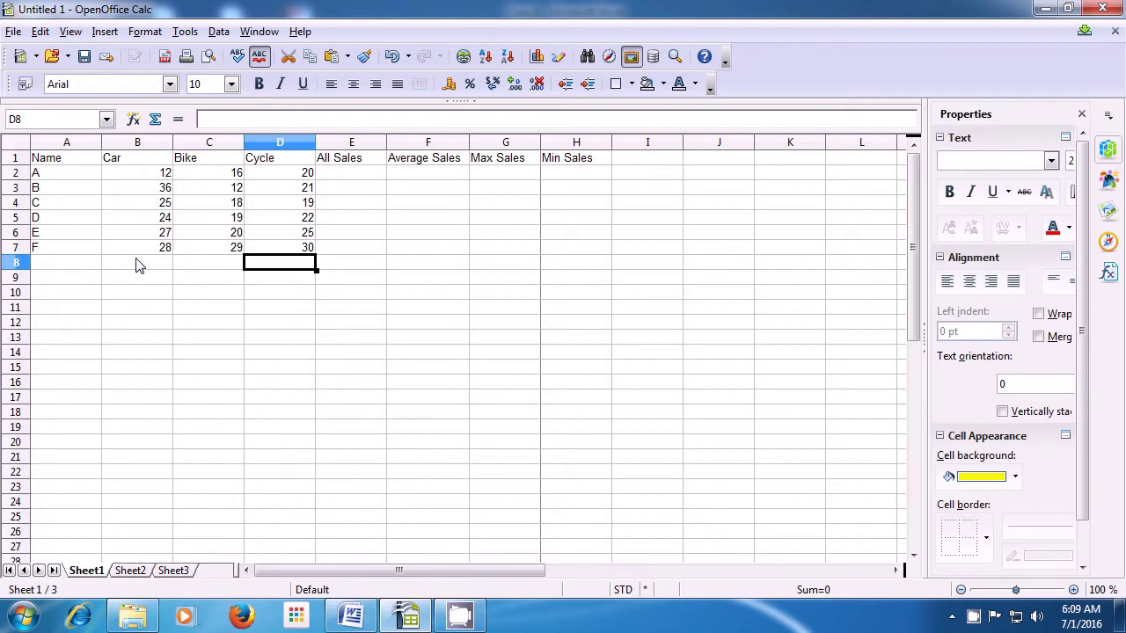
{"action": "left_click", "coordinate": [450, 278]}
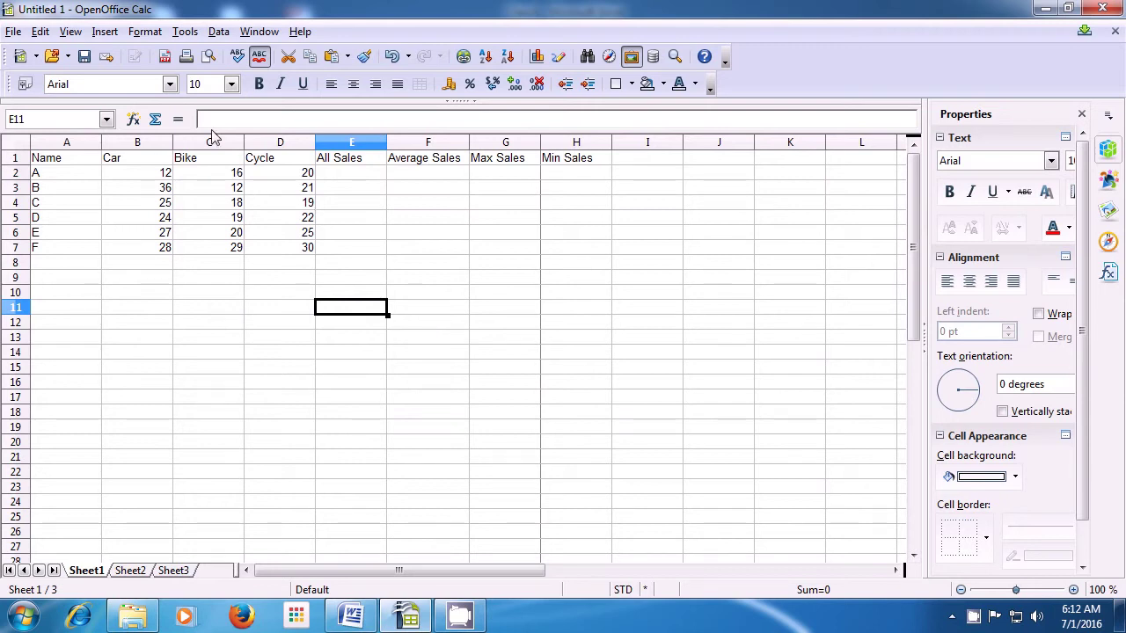
Step: Switch the sheet to Full Screen view
{"action": "left_click", "coordinate": [69, 37]}
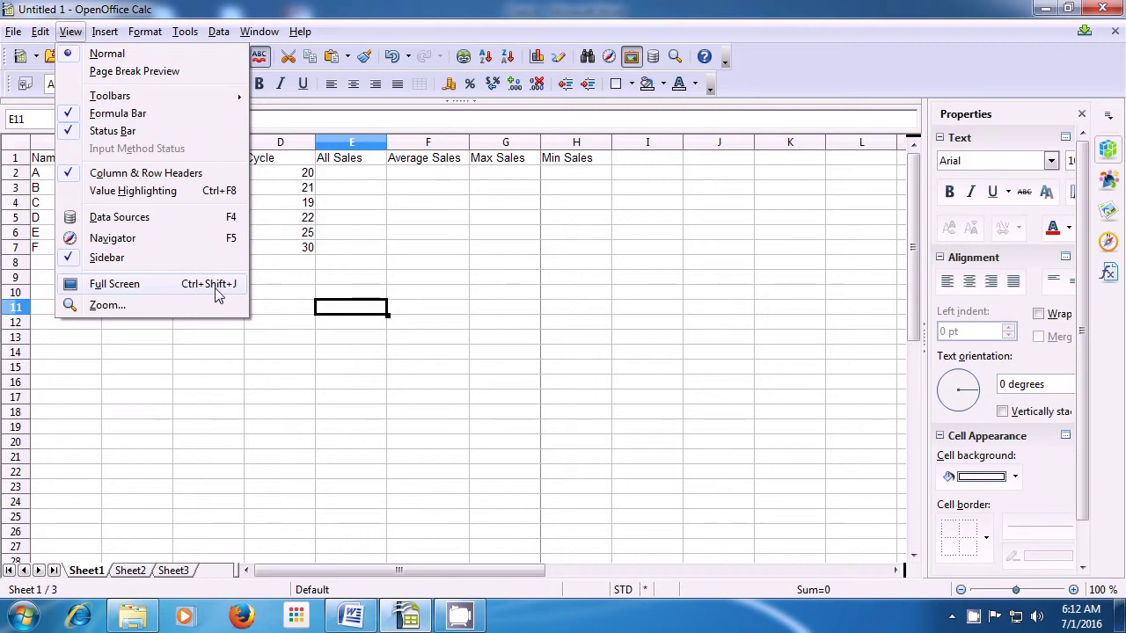
{"action": "left_click", "coordinate": [157, 288]}
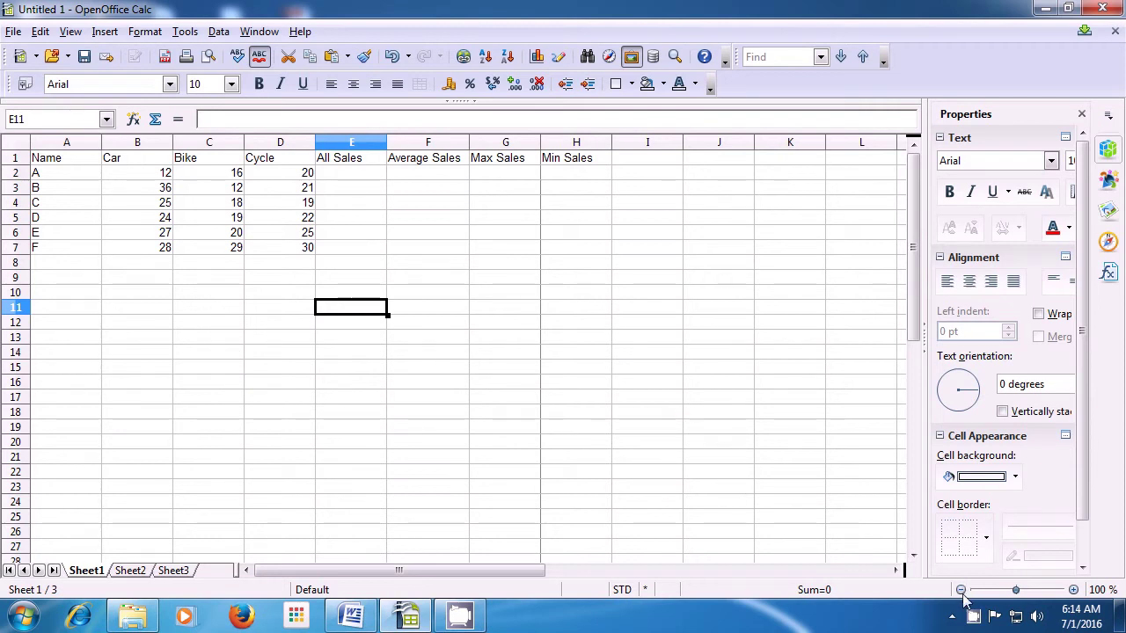
Step: Zoom the sheet in to 125%
{"action": "left_click", "coordinate": [1073, 590]}
{"action": "left_click", "coordinate": [1074, 590]}
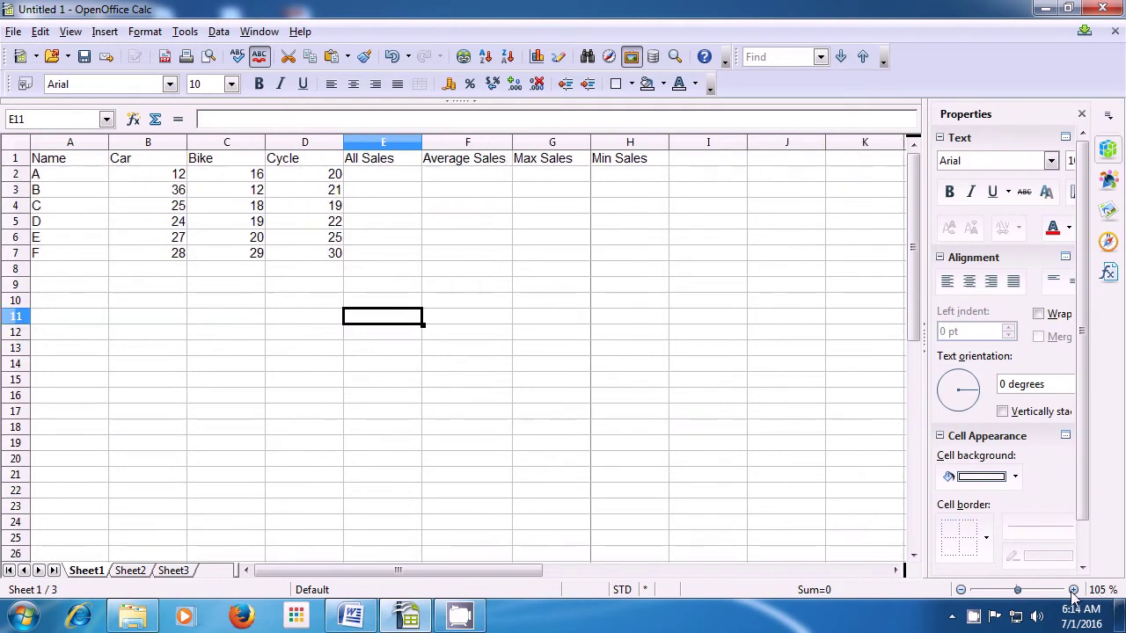
{"action": "left_click", "coordinate": [1073, 591]}
{"action": "left_click", "coordinate": [1073, 590]}
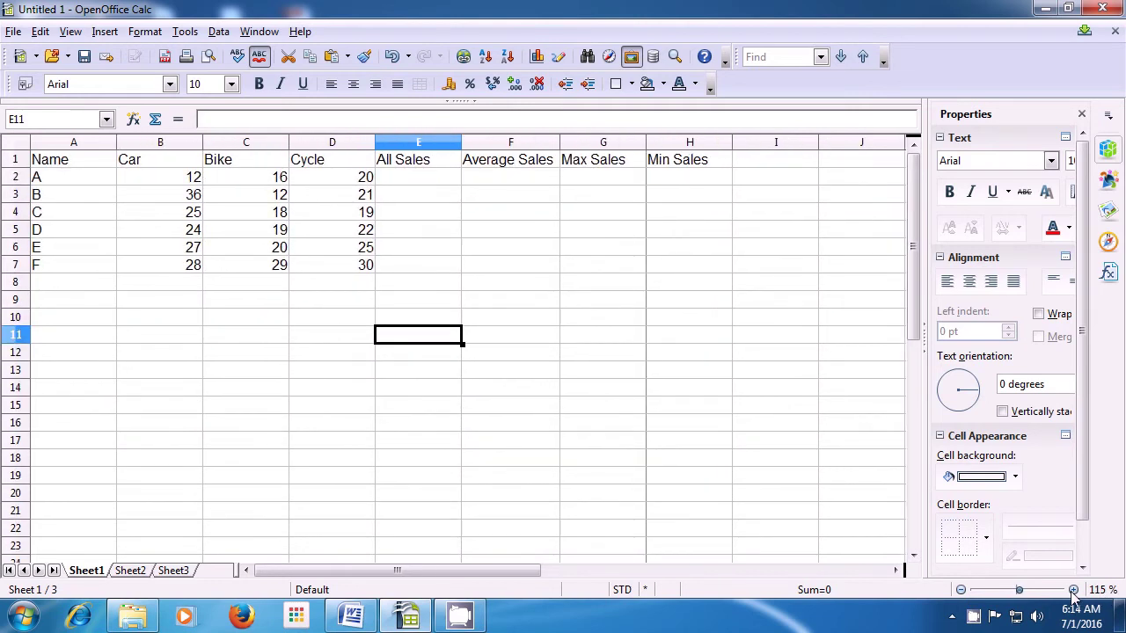
{"action": "left_click", "coordinate": [1073, 590]}
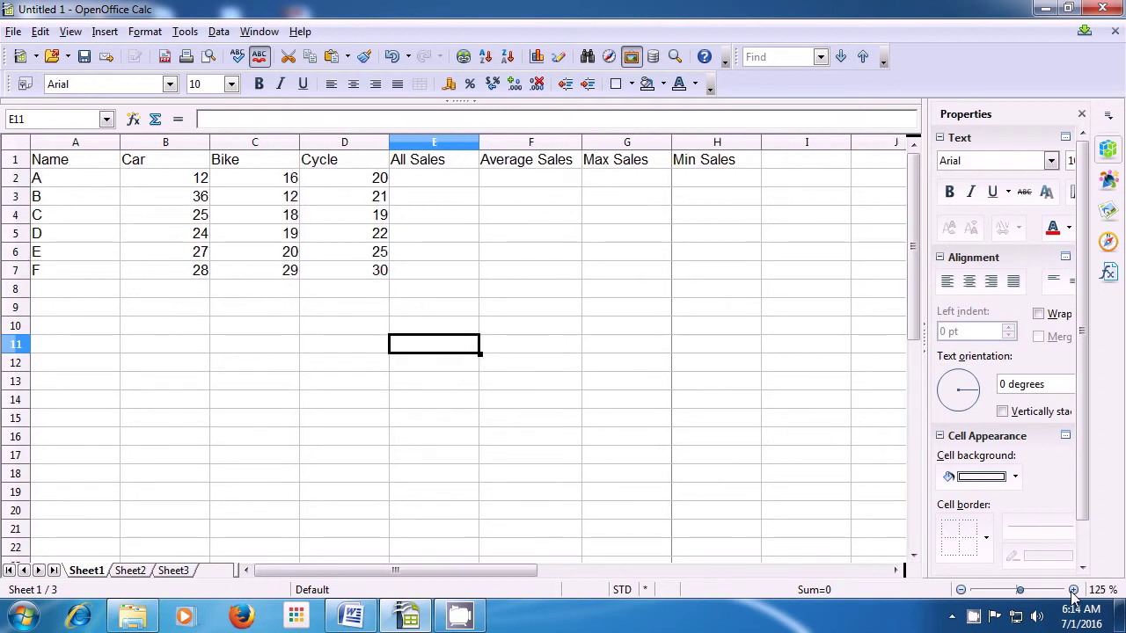
Step: Zoom the sheet back out to 100%
{"action": "left_click", "coordinate": [961, 590]}
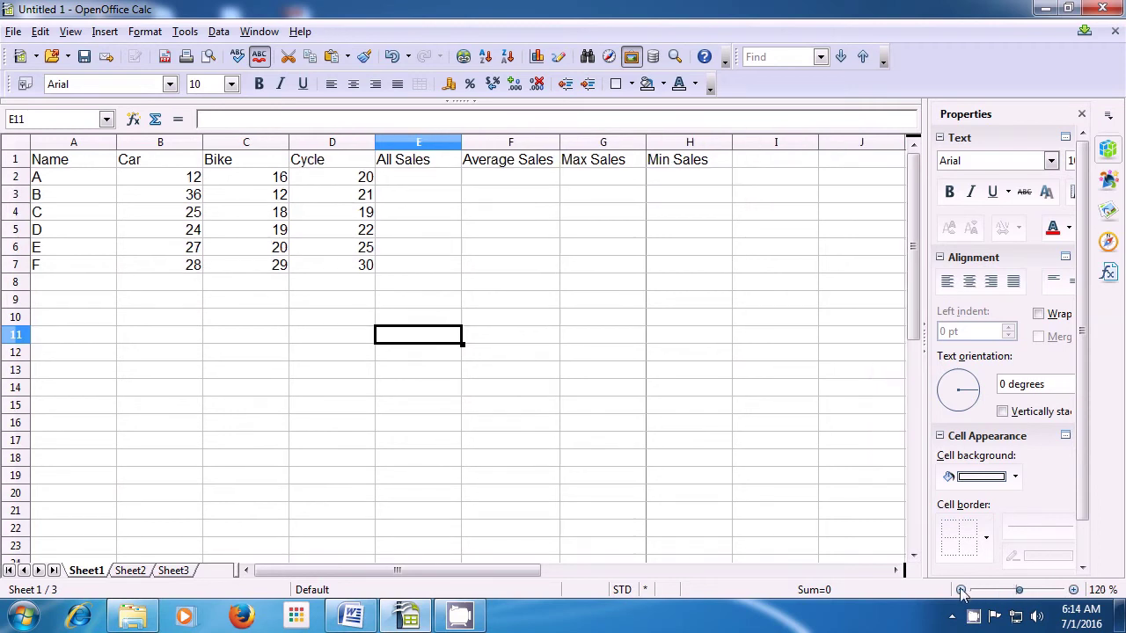
{"action": "left_click", "coordinate": [962, 590]}
{"action": "left_click", "coordinate": [962, 591]}
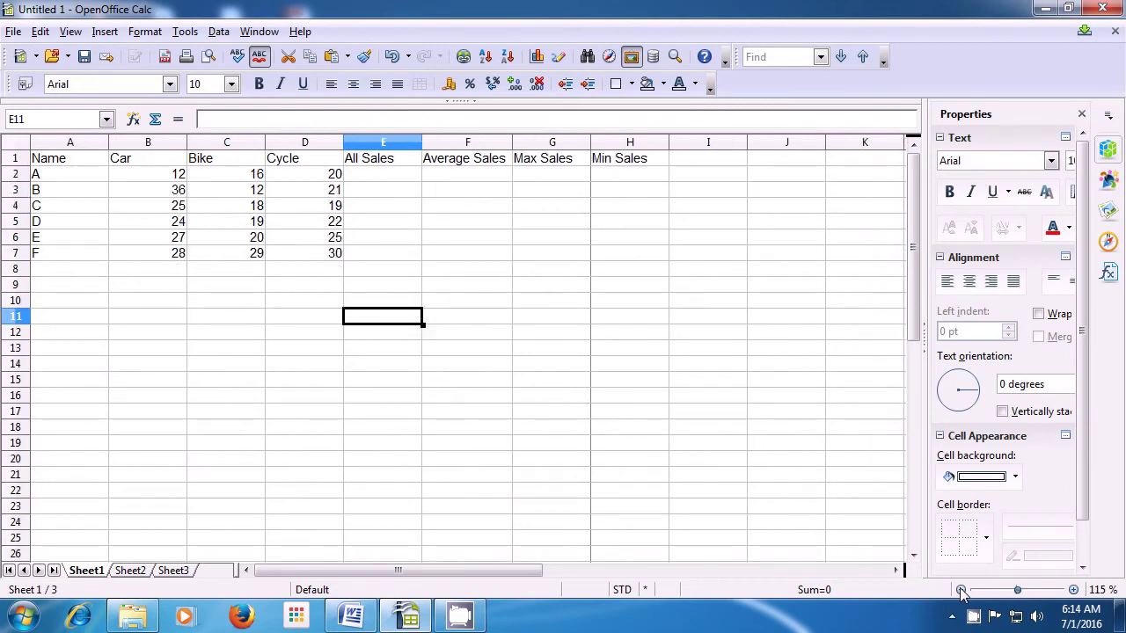
{"action": "left_click", "coordinate": [961, 591]}
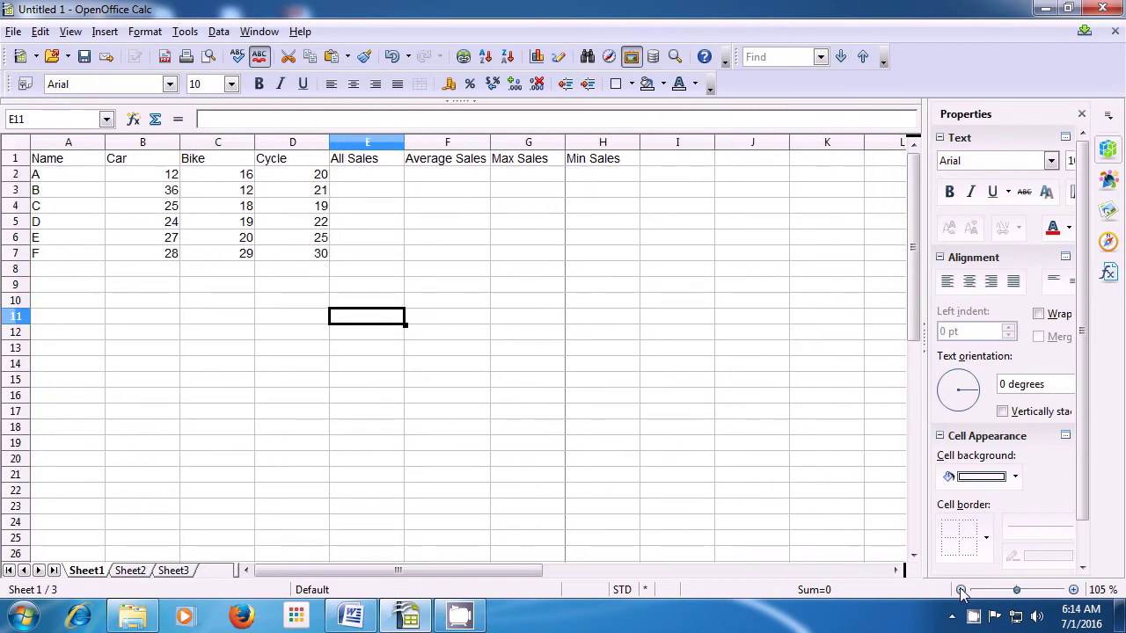
{"action": "left_click", "coordinate": [961, 591]}
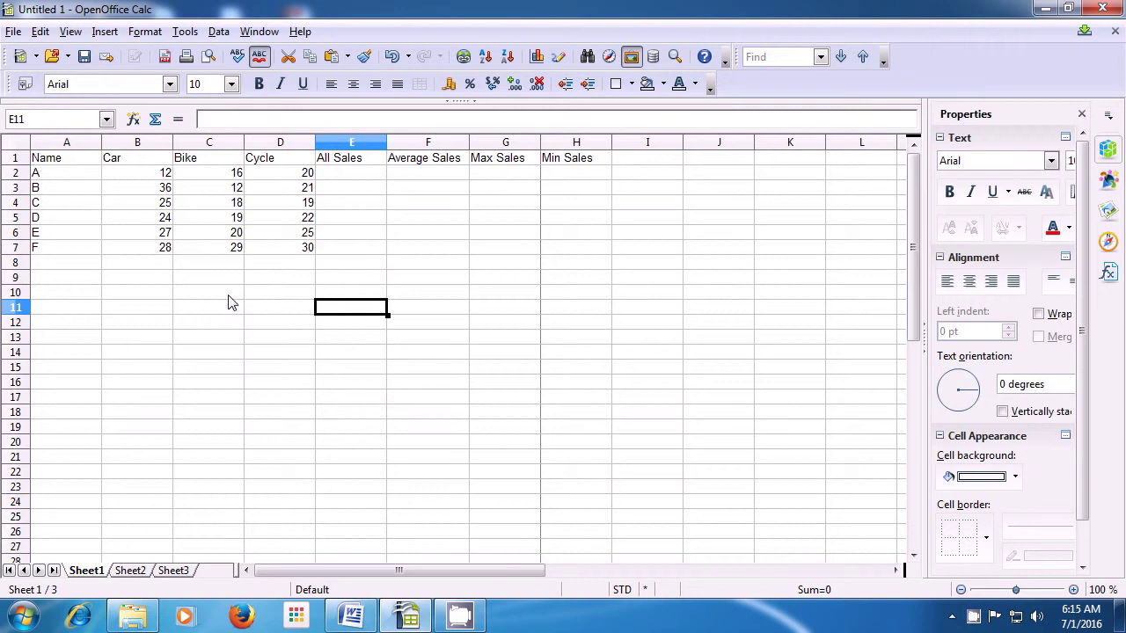
Step: Try a variable zoom factor of 101% in the Zoom & View Layout settings
{"action": "left_click", "coordinate": [70, 33]}
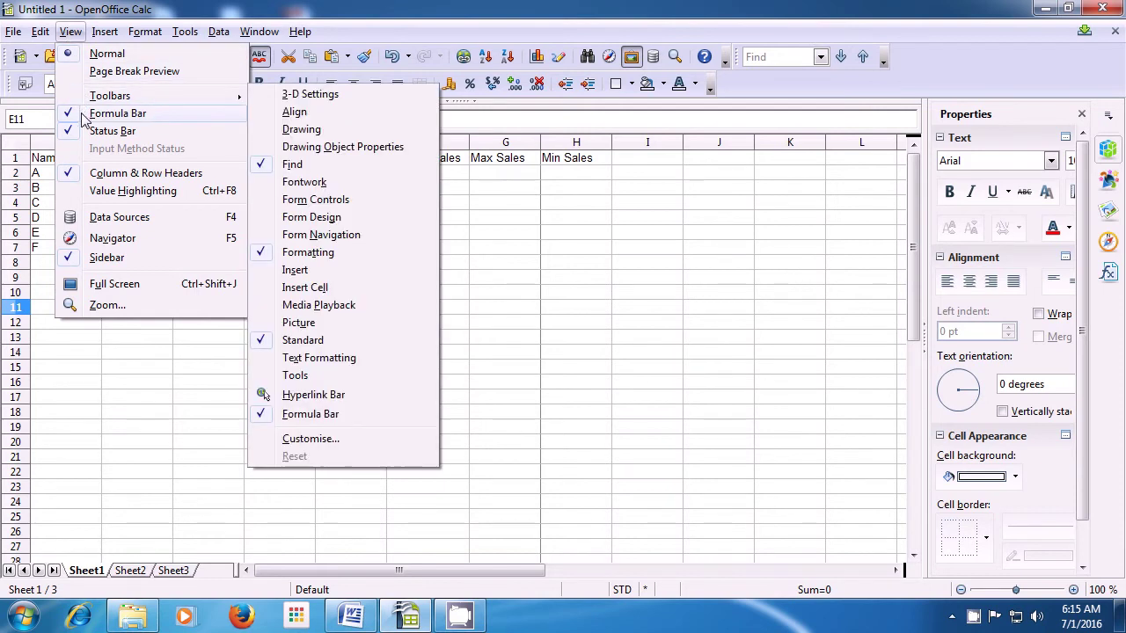
{"action": "left_click", "coordinate": [106, 305]}
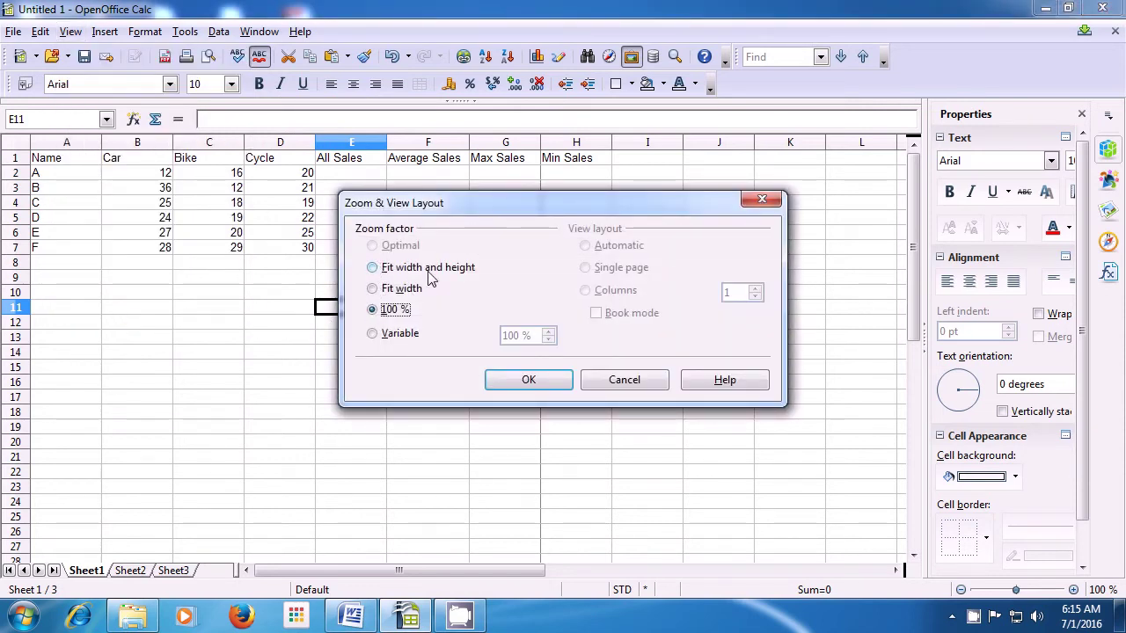
{"action": "left_click", "coordinate": [373, 334]}
{"action": "left_click", "coordinate": [505, 335]}
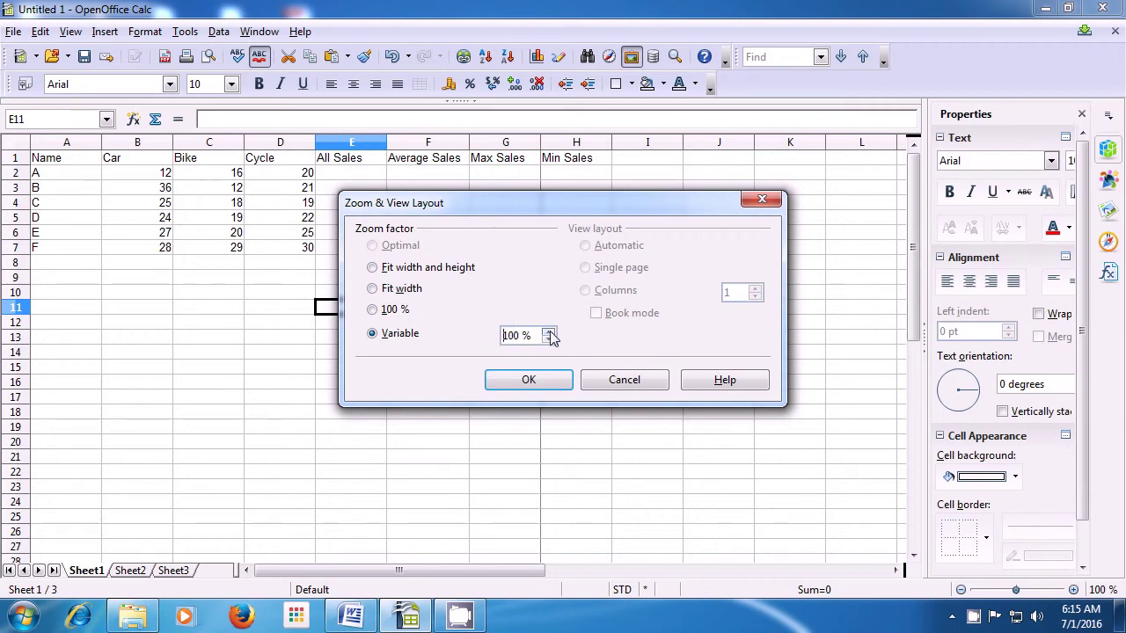
{"action": "left_click", "coordinate": [549, 331]}
{"action": "left_click", "coordinate": [548, 332]}
{"action": "left_click", "coordinate": [549, 332]}
{"action": "left_click", "coordinate": [549, 332]}
{"action": "left_click", "coordinate": [549, 332]}
{"action": "left_click", "coordinate": [548, 340]}
{"action": "left_click", "coordinate": [548, 340]}
{"action": "left_click", "coordinate": [548, 341]}
{"action": "left_click", "coordinate": [548, 340]}
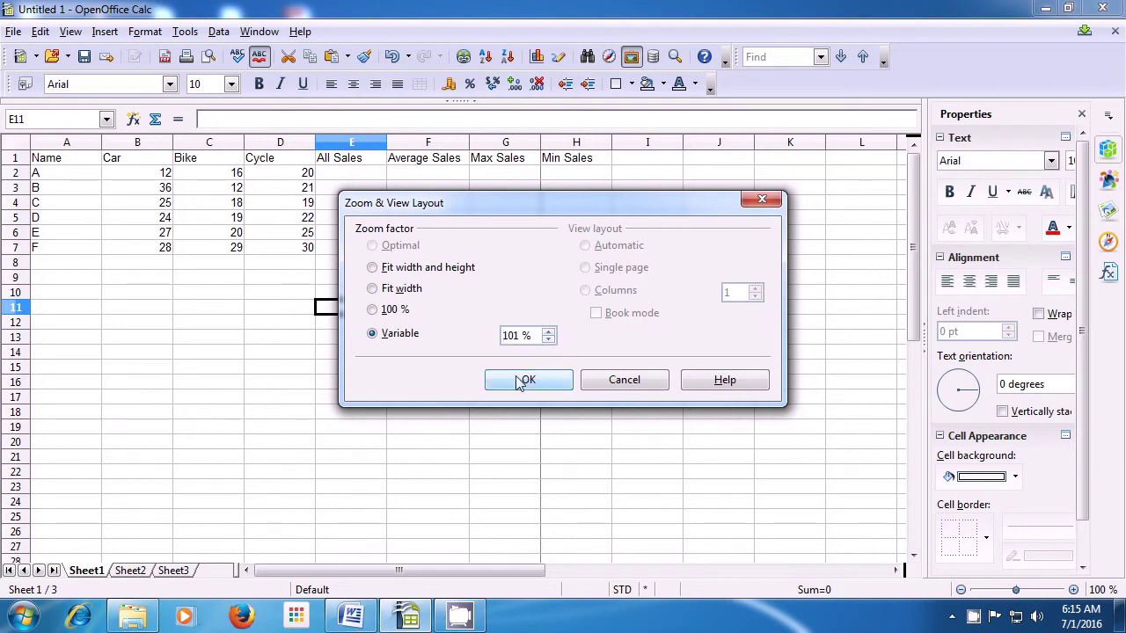
Step: Choose the fixed 100% zoom factor and apply the zoom settings
{"action": "left_click", "coordinate": [376, 312]}
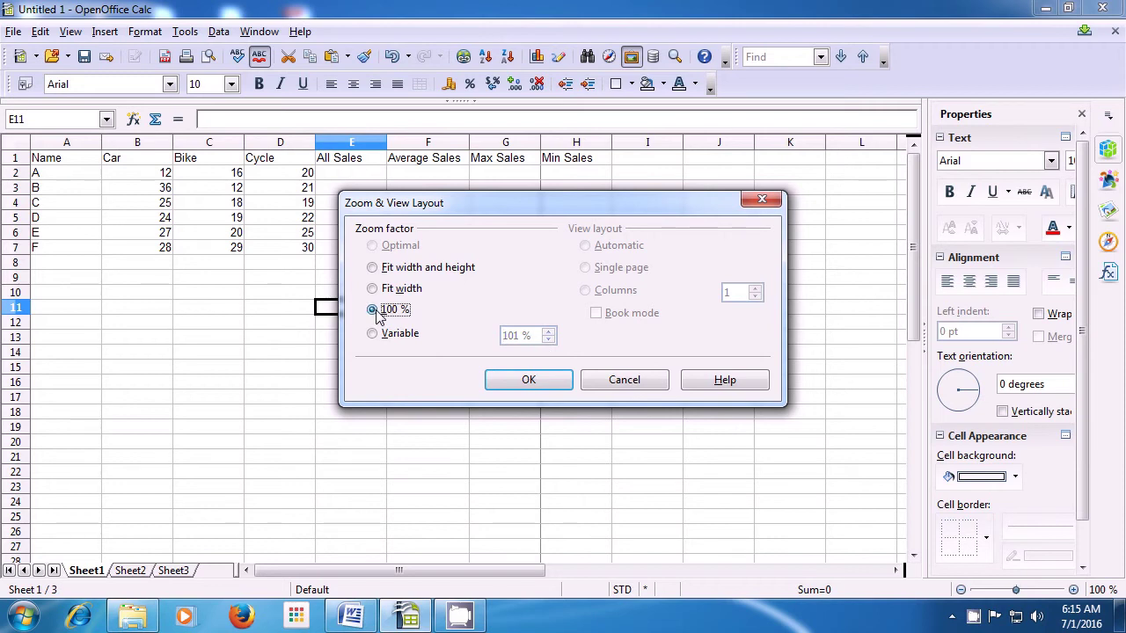
{"action": "left_click", "coordinate": [497, 384]}
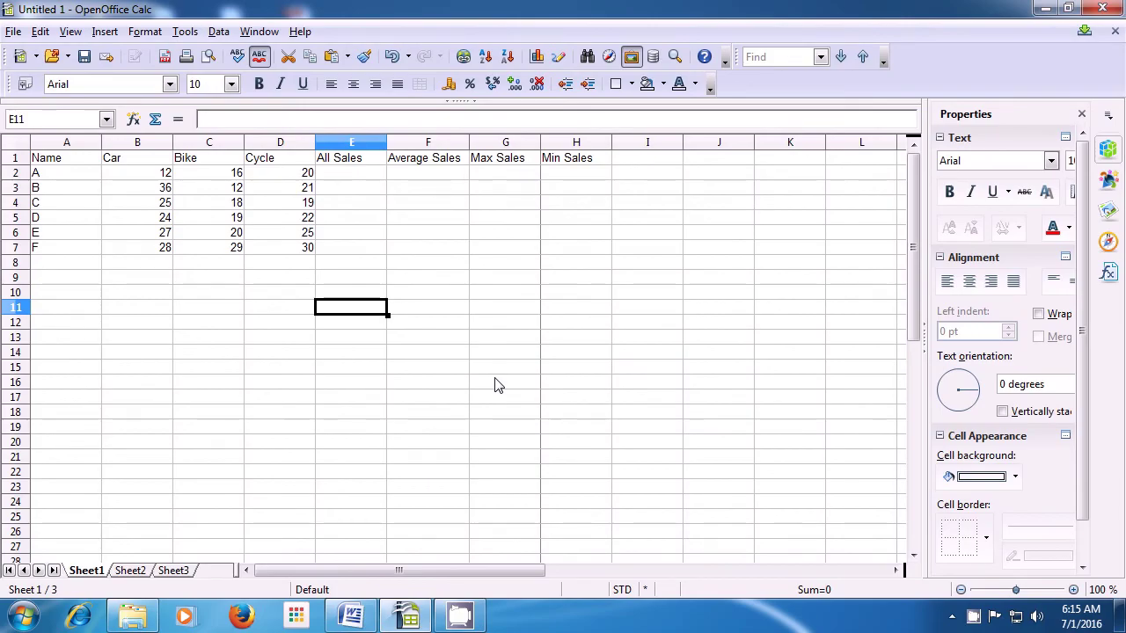
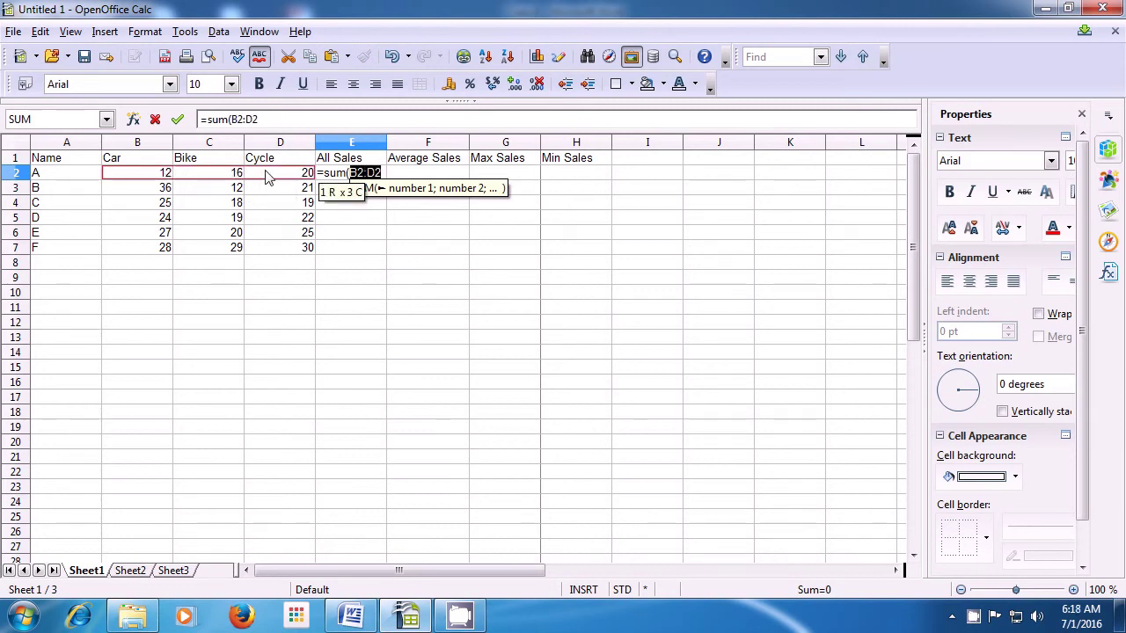
Step: Complete the formula =sum(B2:D2) in E2 and fill it down through E7
{"action": "type", "text": ")"}
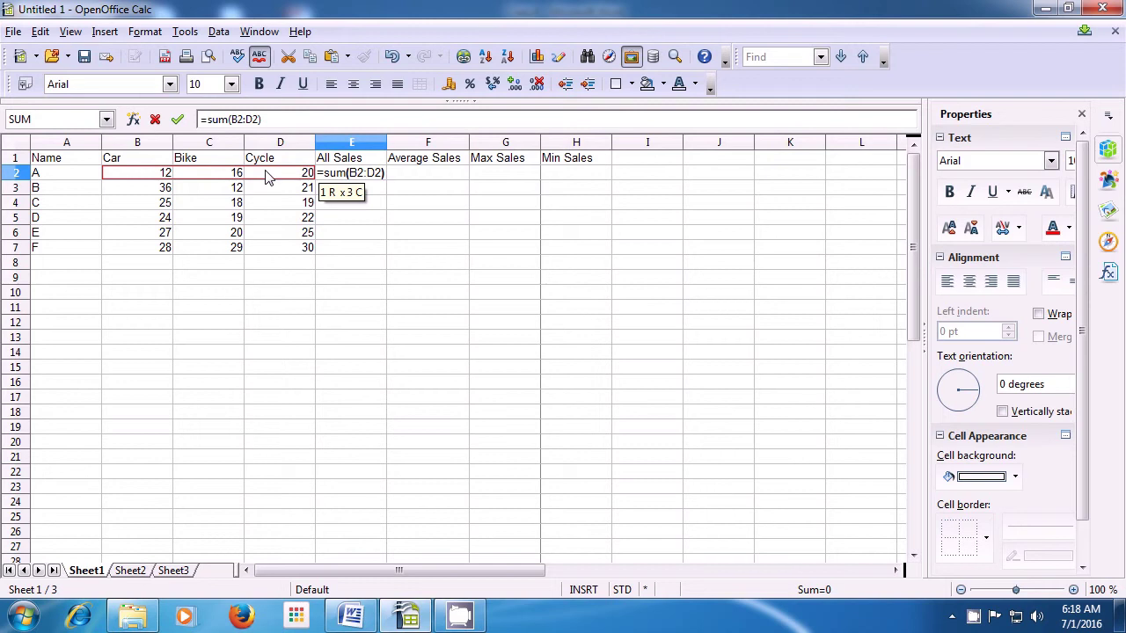
{"action": "key", "text": "Return"}
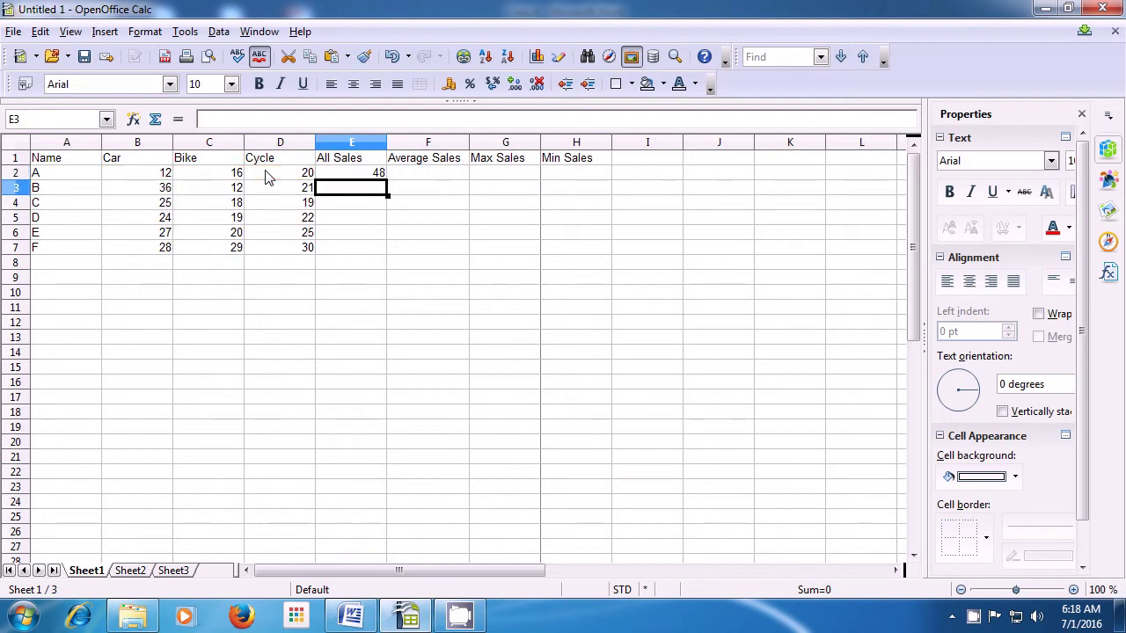
{"action": "left_click", "coordinate": [332, 180]}
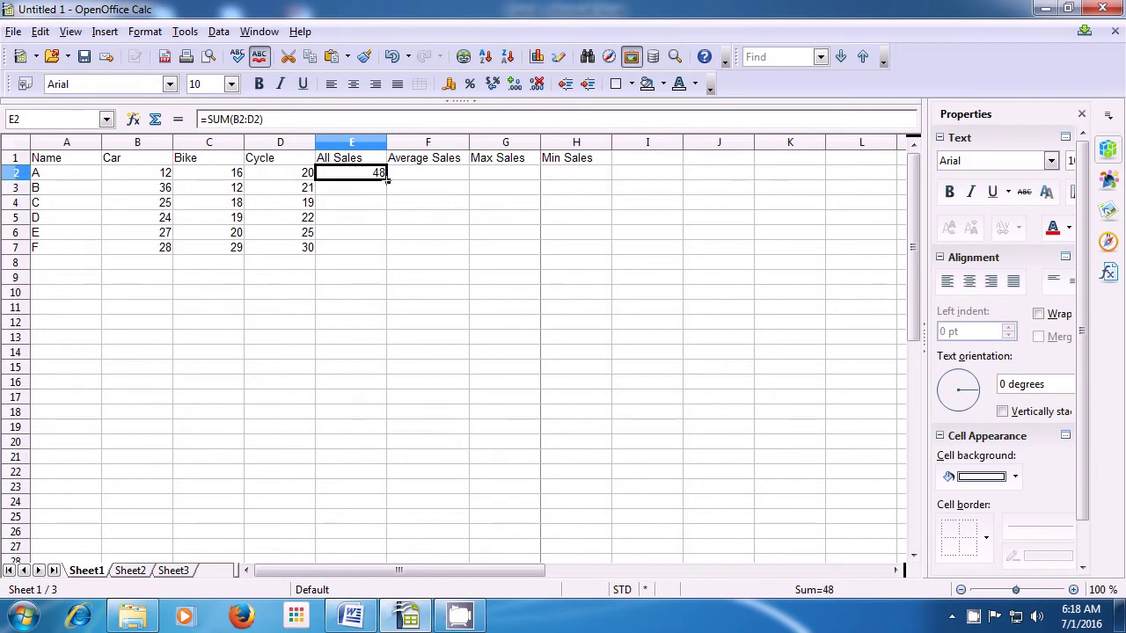
{"action": "left_click_drag", "start_coordinate": [387, 179], "coordinate": [387, 254]}
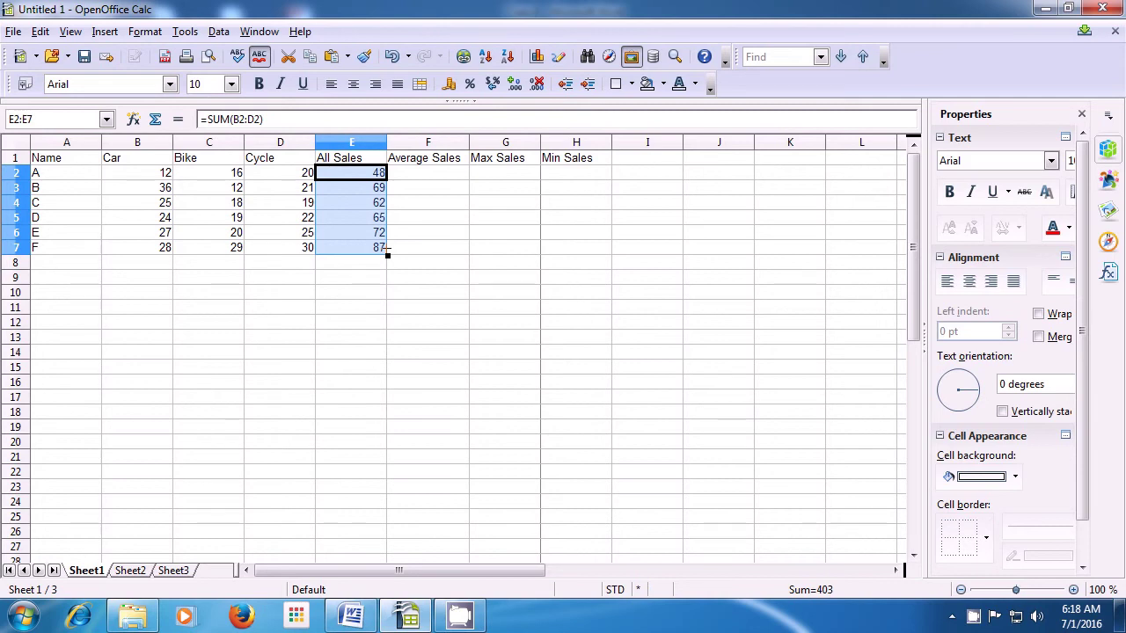
Step: Enter the label Division in cell D10
{"action": "left_click", "coordinate": [341, 267]}
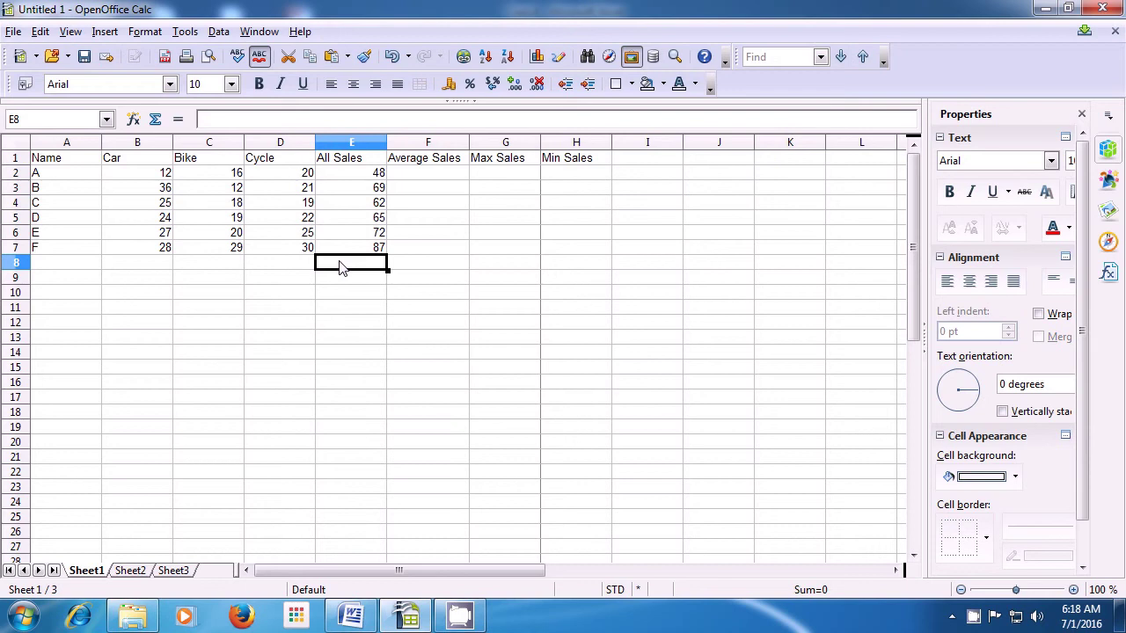
{"action": "left_click", "coordinate": [260, 297]}
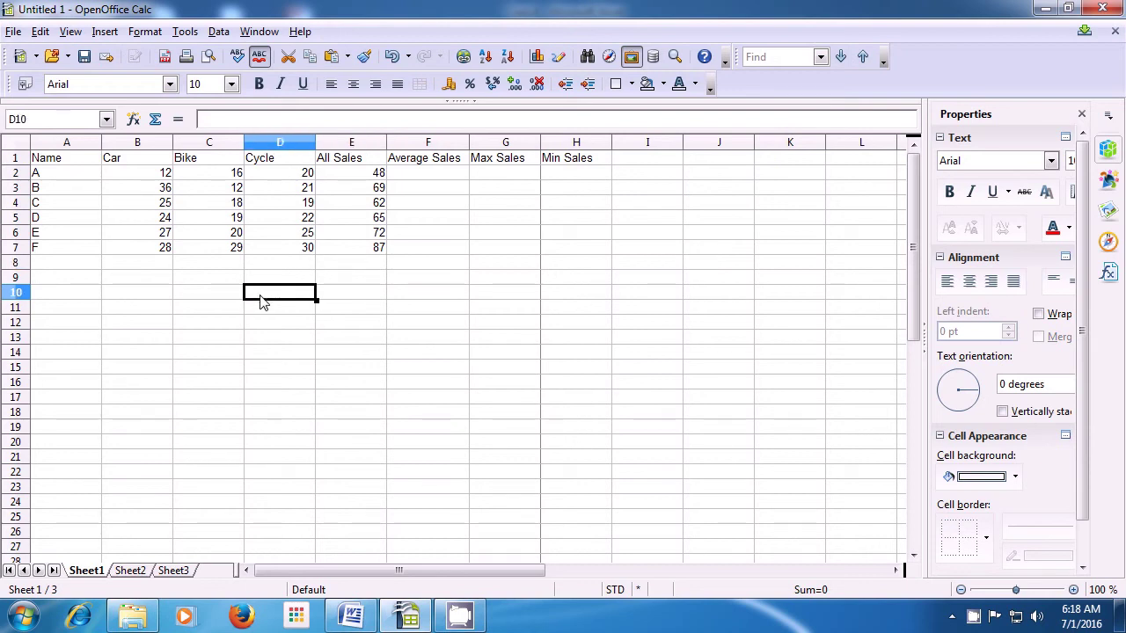
{"action": "type", "text": "Division"}
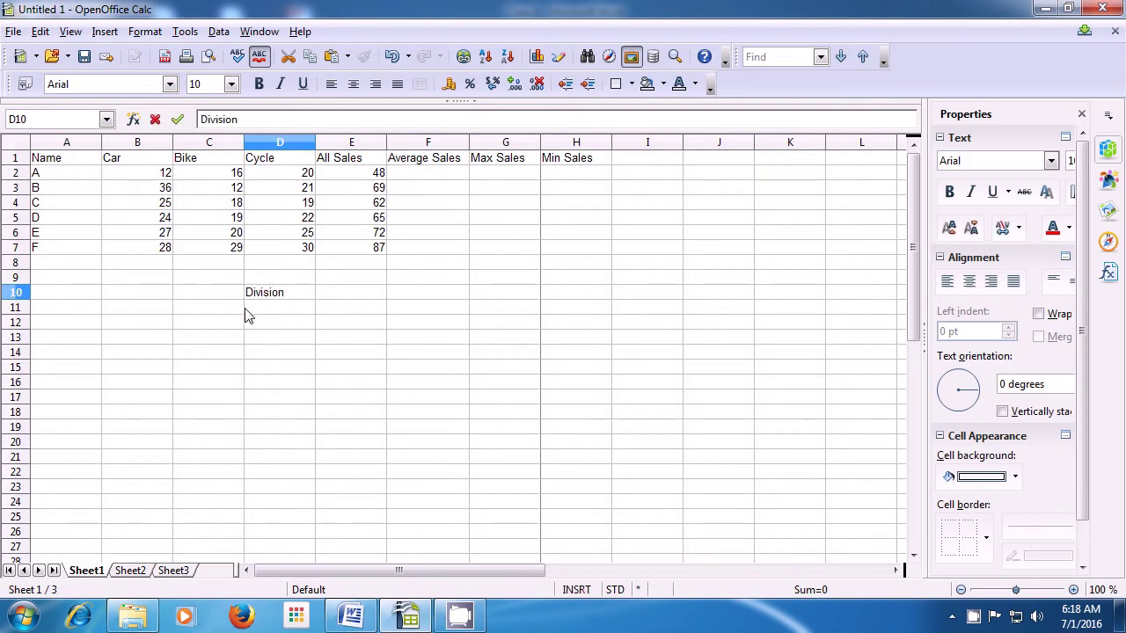
Step: Enter the formula =quotient(E2;B2) in E10, beside the Division label
{"action": "left_click", "coordinate": [334, 302]}
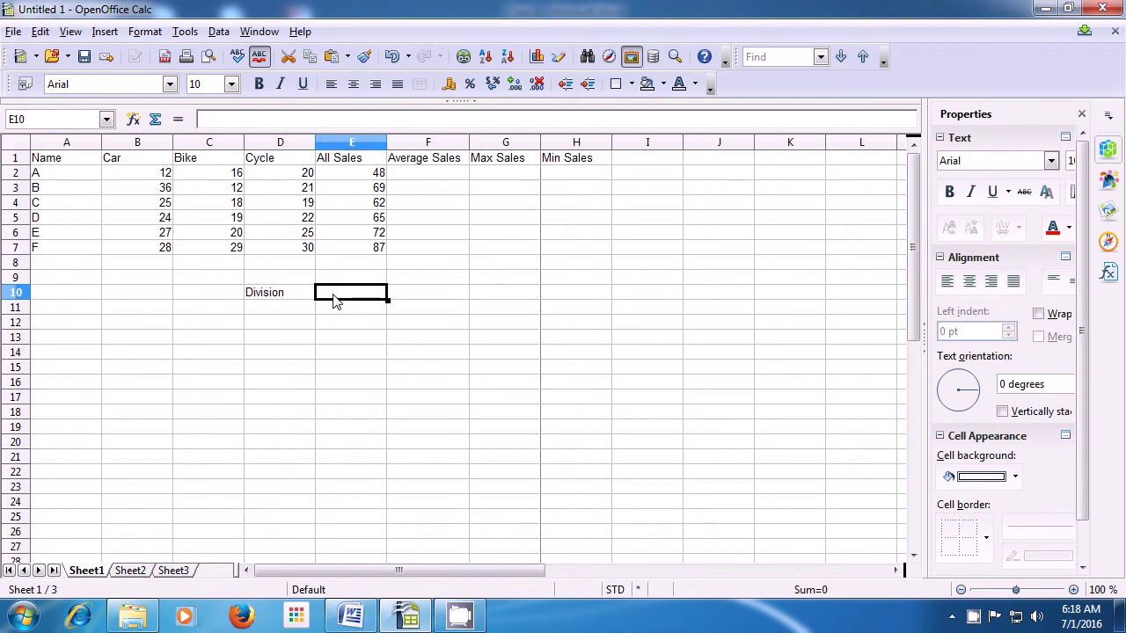
{"action": "type", "text": "=q"}
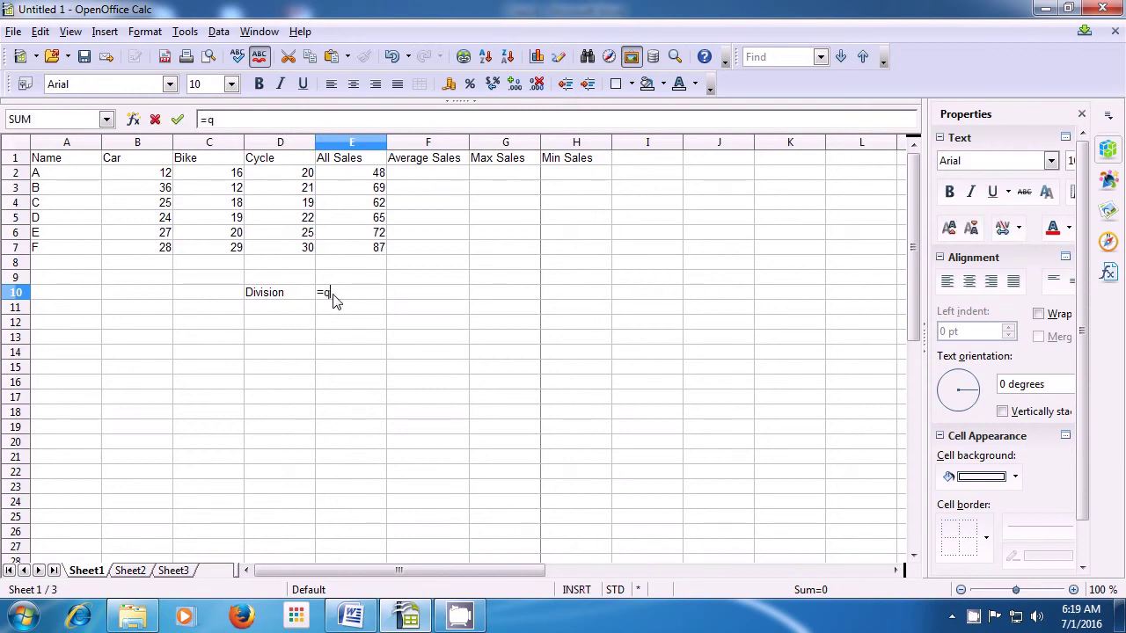
{"action": "type", "text": "uotient("}
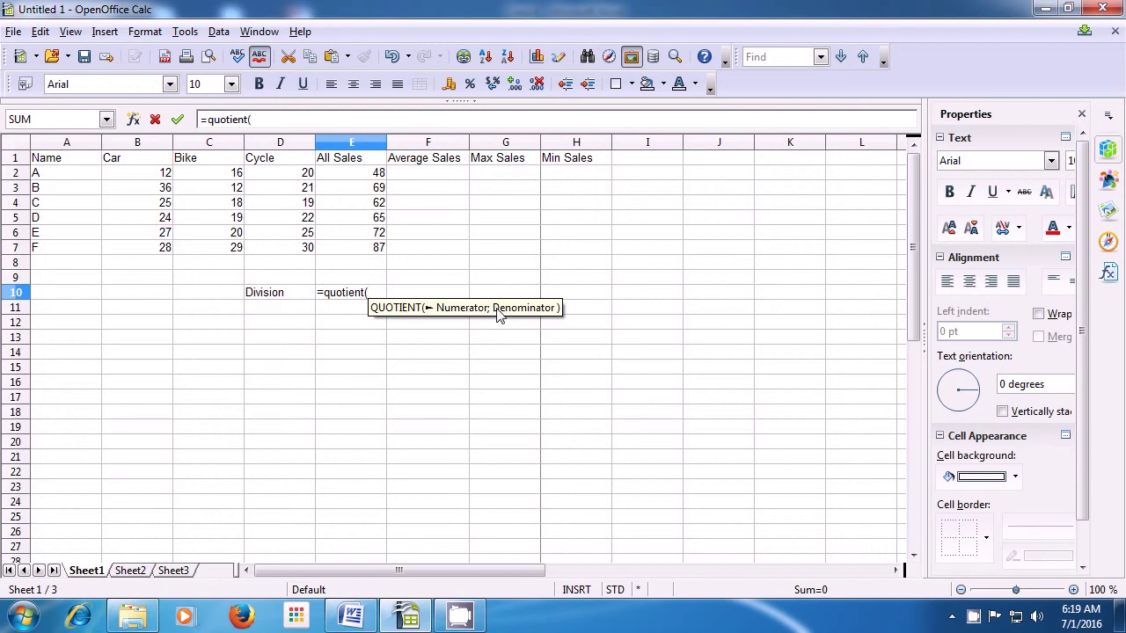
{"action": "left_click", "coordinate": [380, 174]}
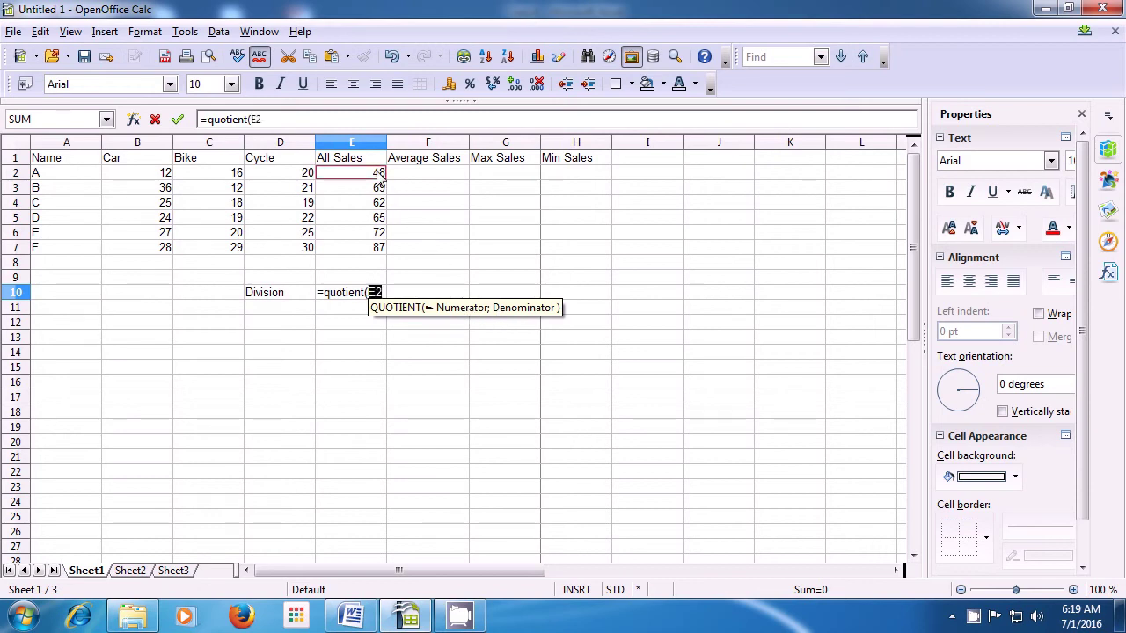
{"action": "type", "text": ";"}
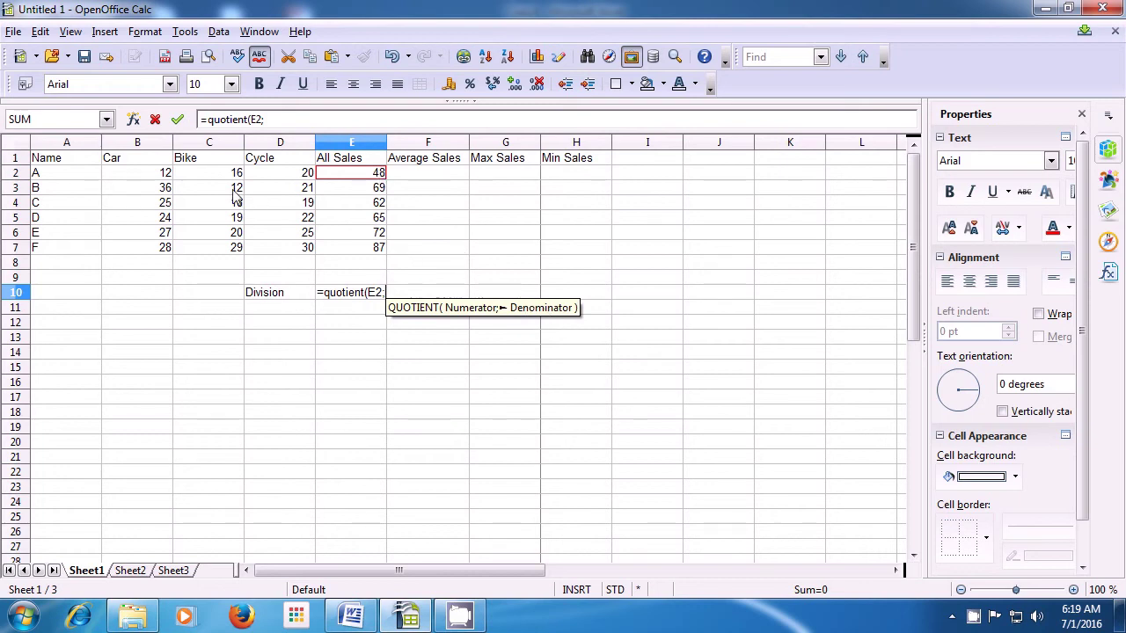
{"action": "left_click", "coordinate": [154, 174]}
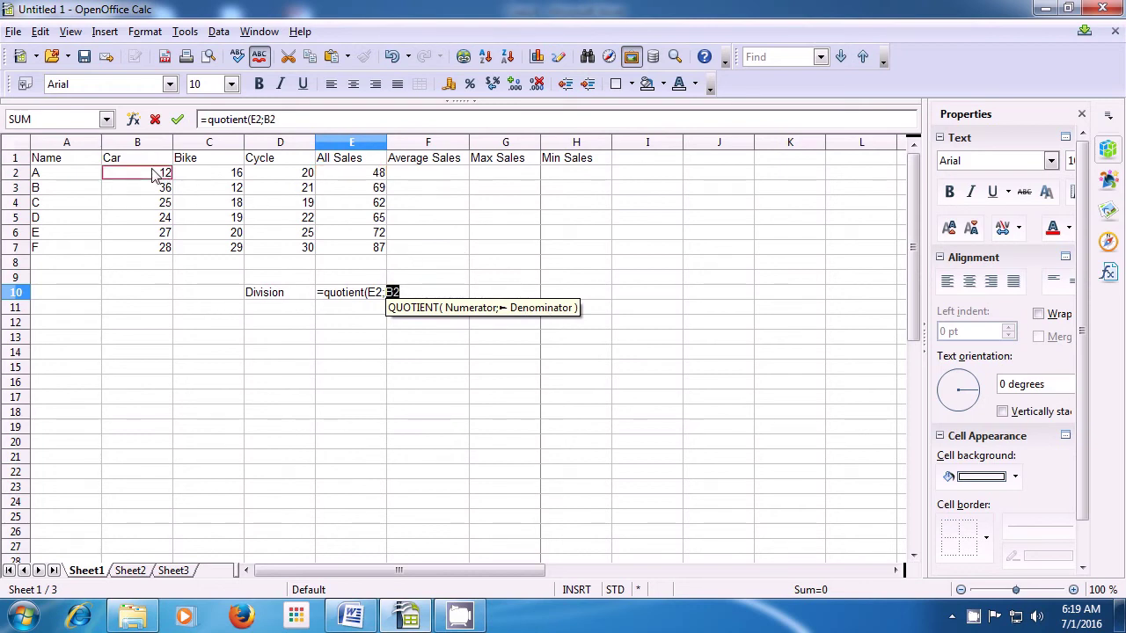
{"action": "type", "text": ")"}
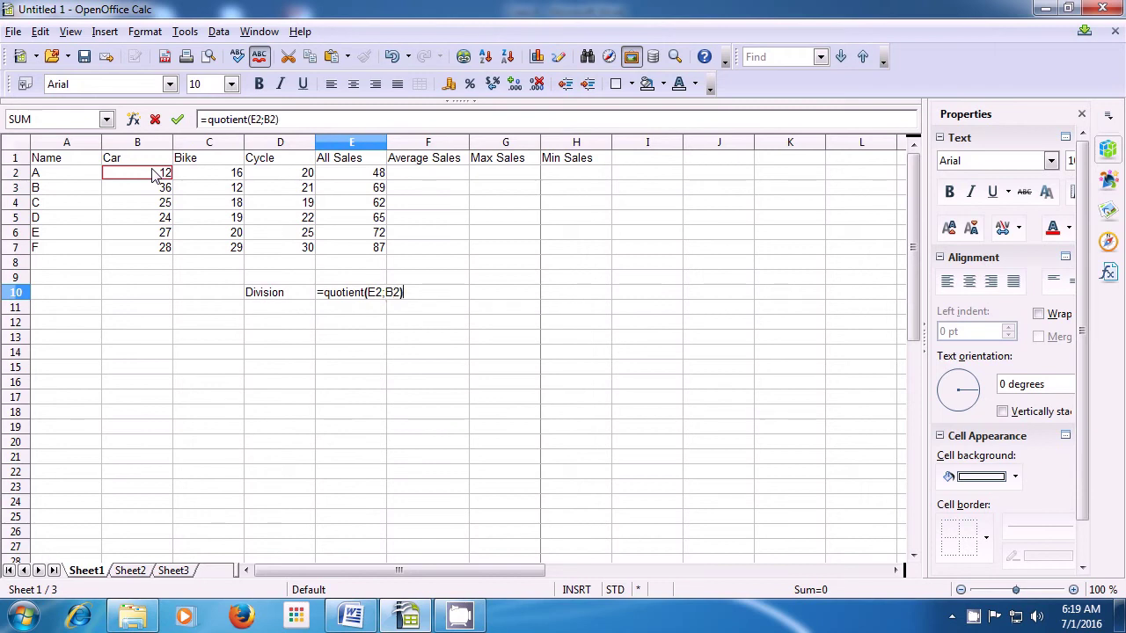
{"action": "key", "text": "Return"}
{"action": "key", "text": "Up"}
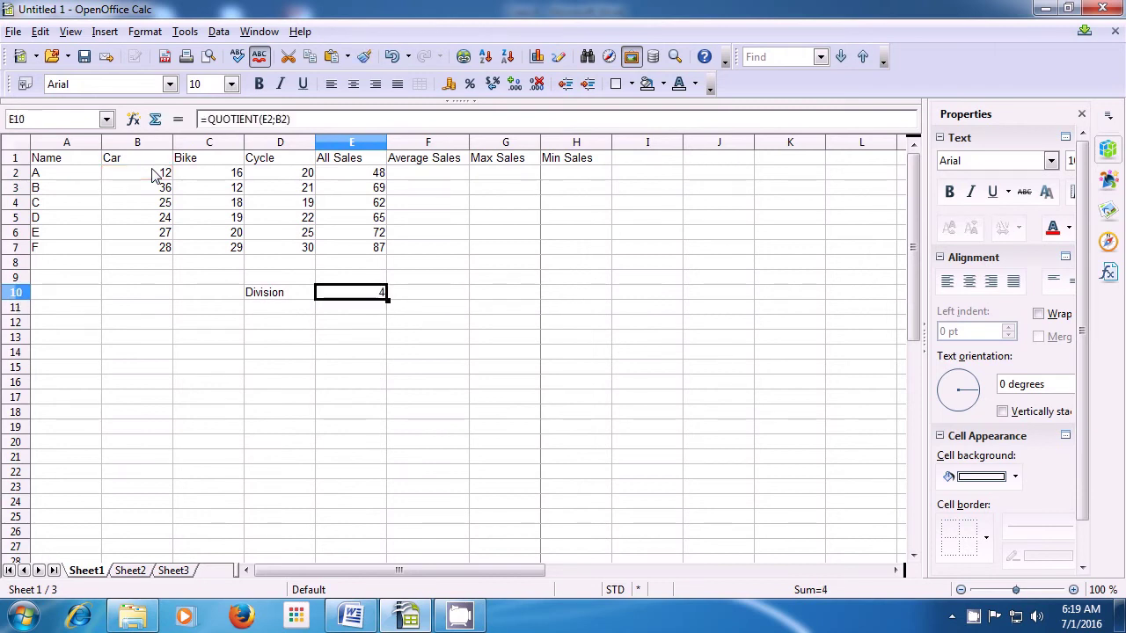
Step: Enter the formula =average(B2:D2) in F2 under Average Sales
{"action": "key", "text": "Down"}
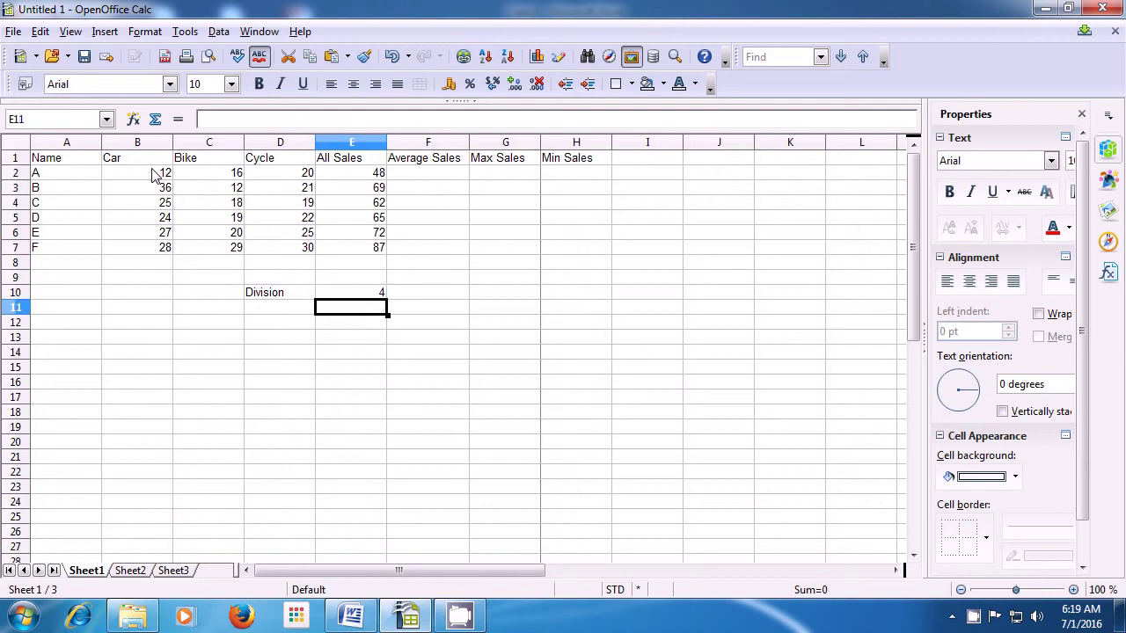
{"action": "key", "text": "Left"}
{"action": "key", "text": "Up"}
{"action": "key", "text": "Right"}
{"action": "key", "text": "Right"}
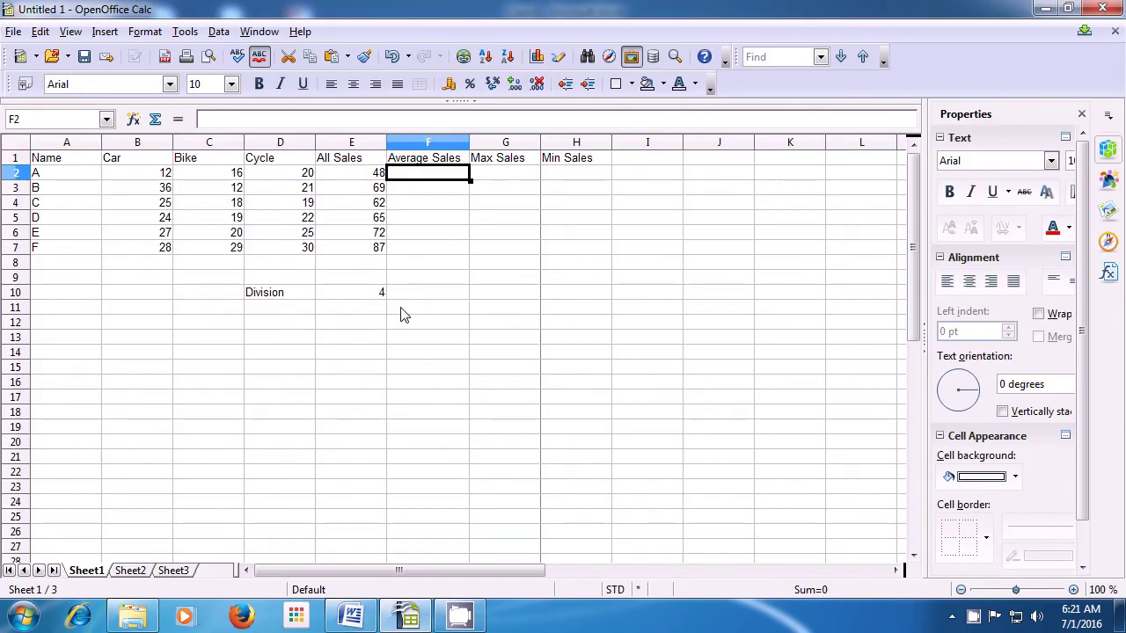
{"action": "type", "text": "=ave"}
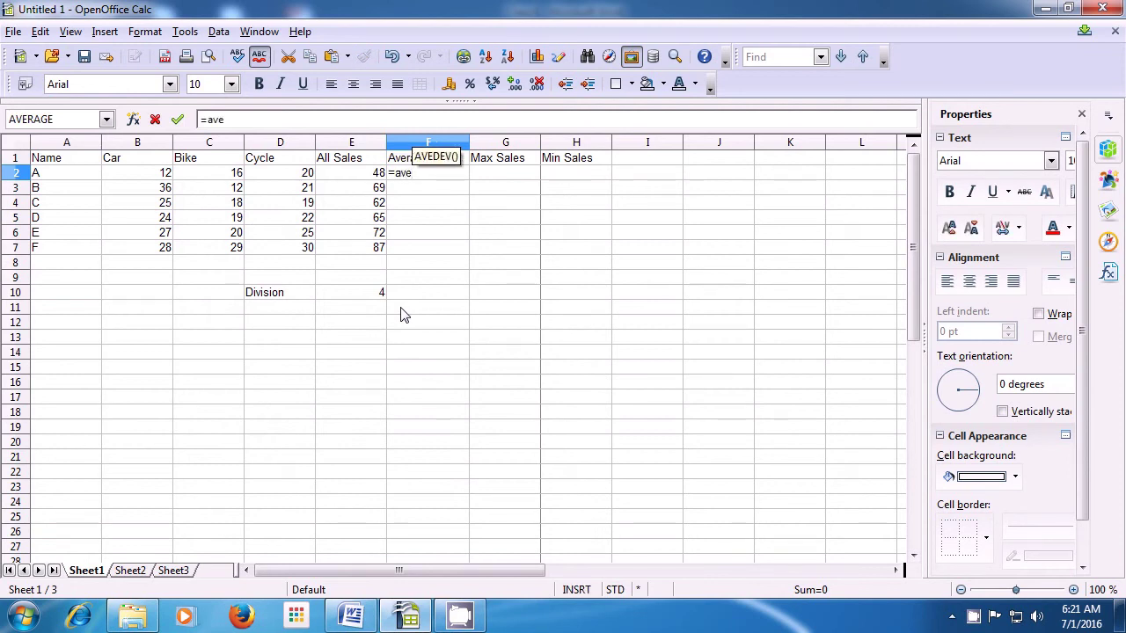
{"action": "type", "text": "rage"}
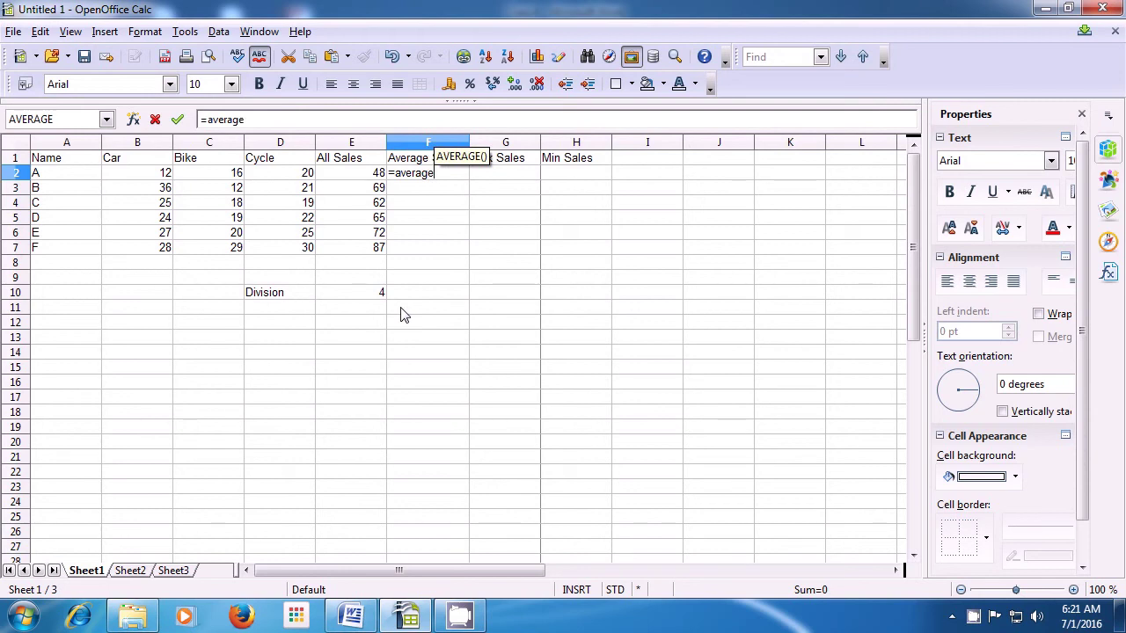
{"action": "type", "text": "("}
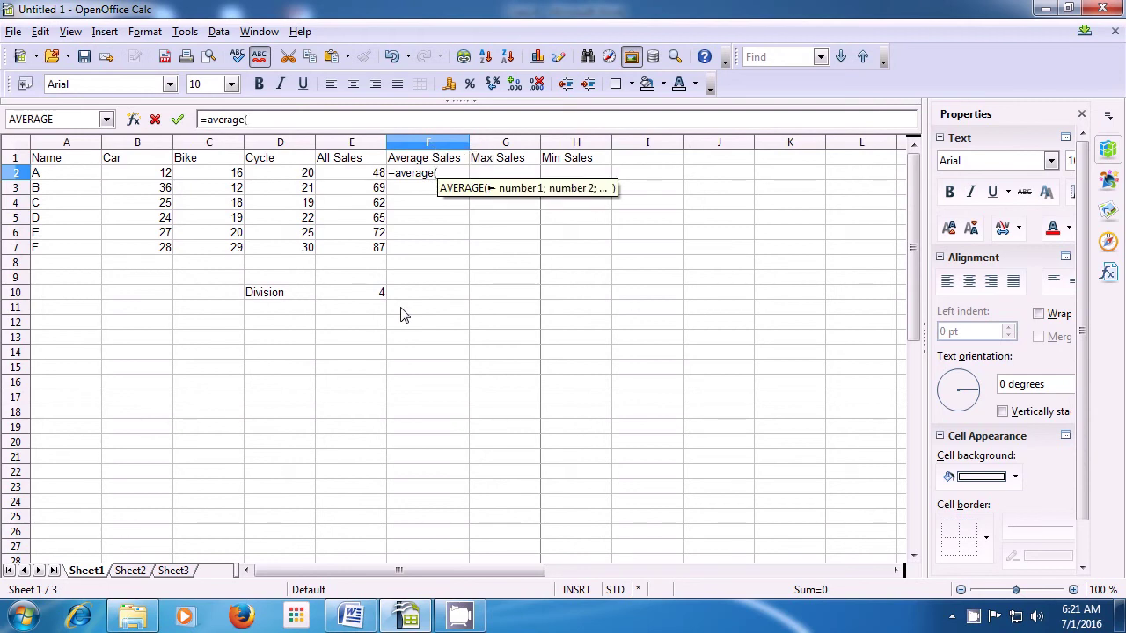
{"action": "left_click", "coordinate": [156, 177]}
{"action": "left_click_drag", "start_coordinate": [157, 177], "coordinate": [269, 179]}
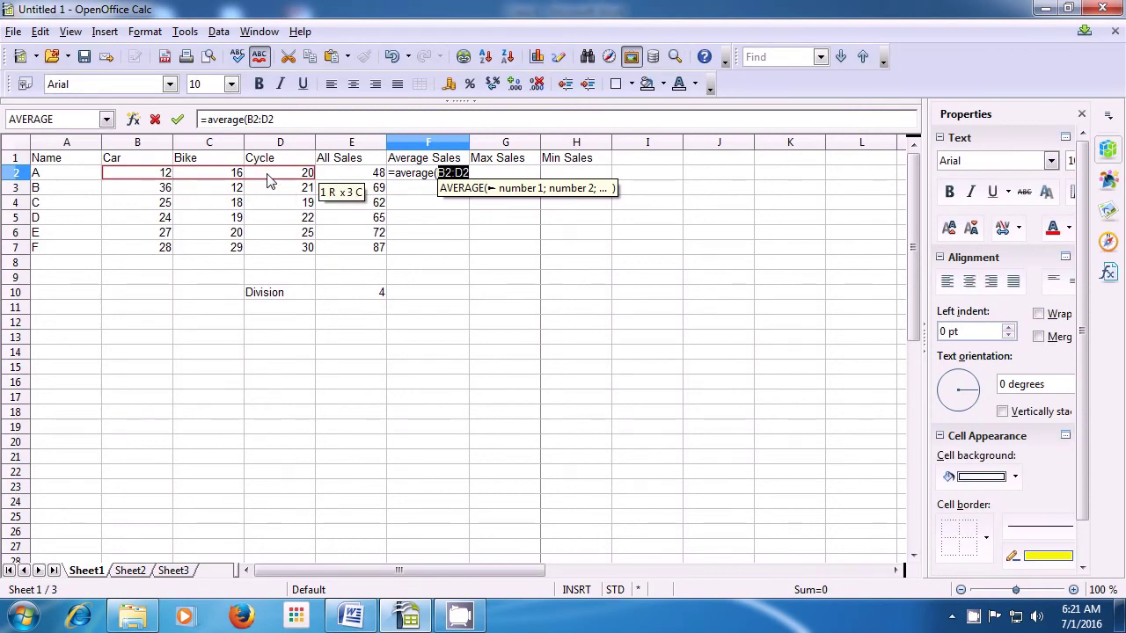
{"action": "type", "text": ")"}
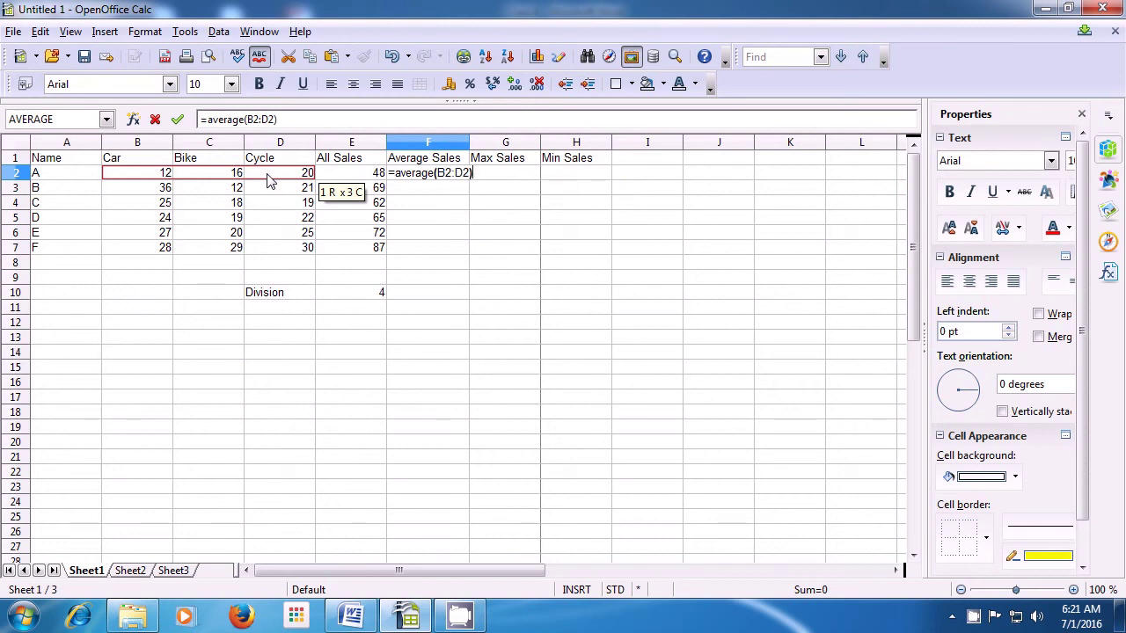
{"action": "key", "text": "Return"}
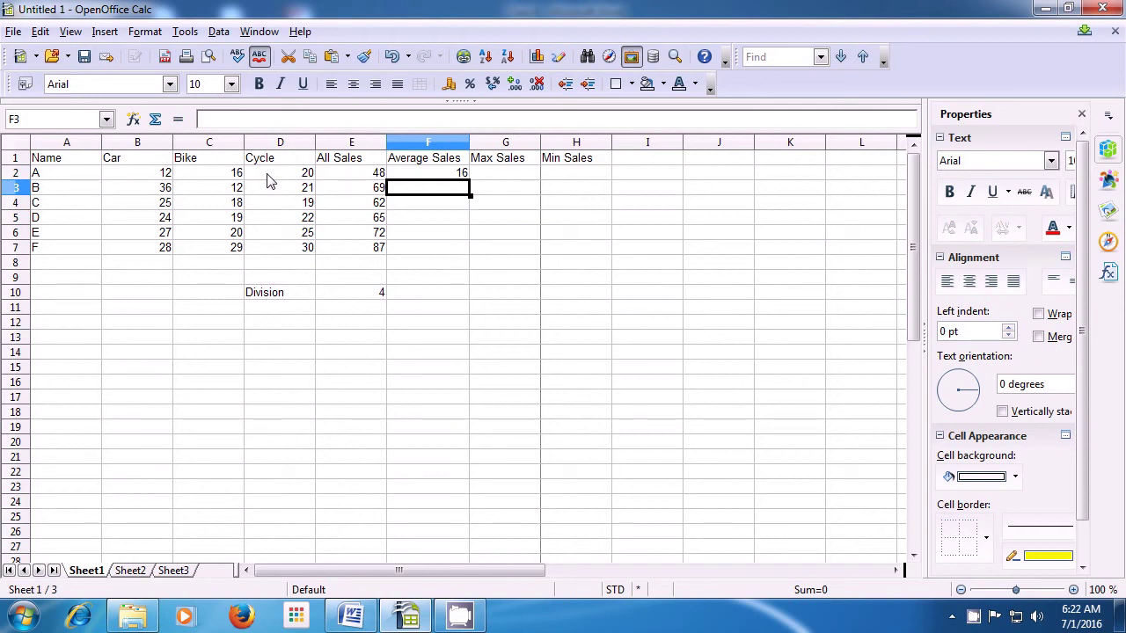
Step: Enter the formula =average(E3/3) in F3, dividing row B's All Sales total by 3
{"action": "type", "text": "="}
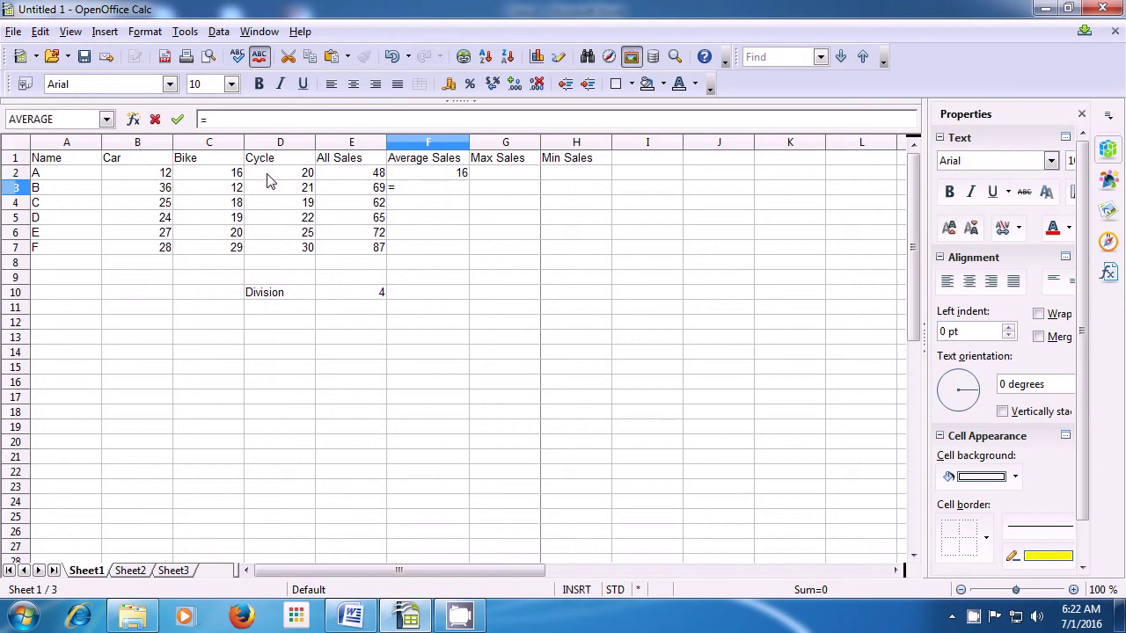
{"action": "type", "text": "aver"}
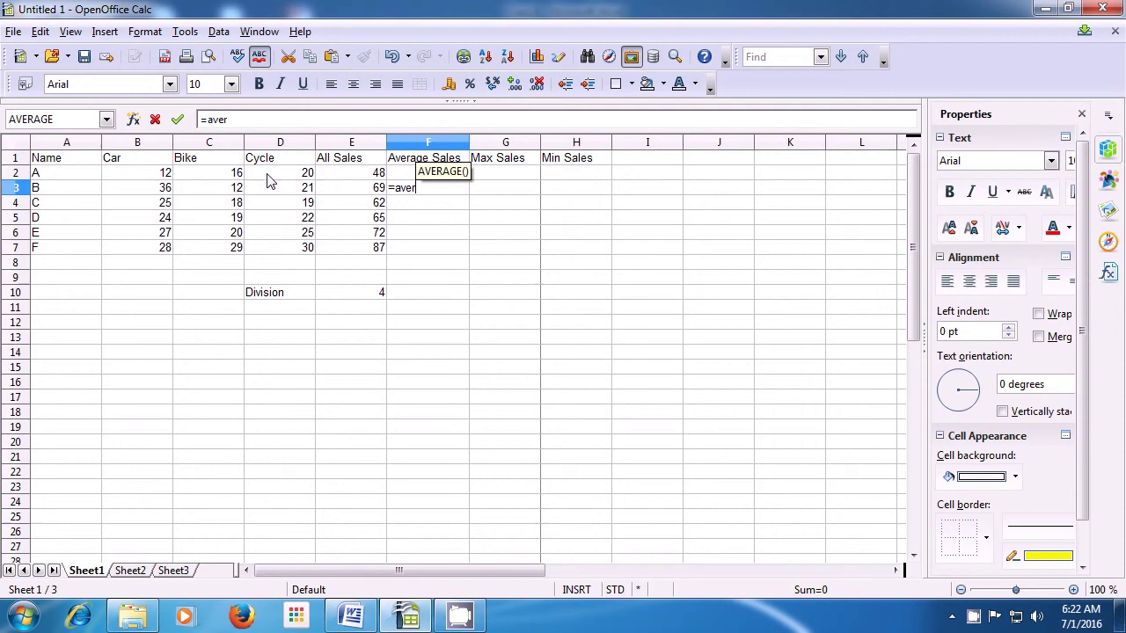
{"action": "type", "text": "age"}
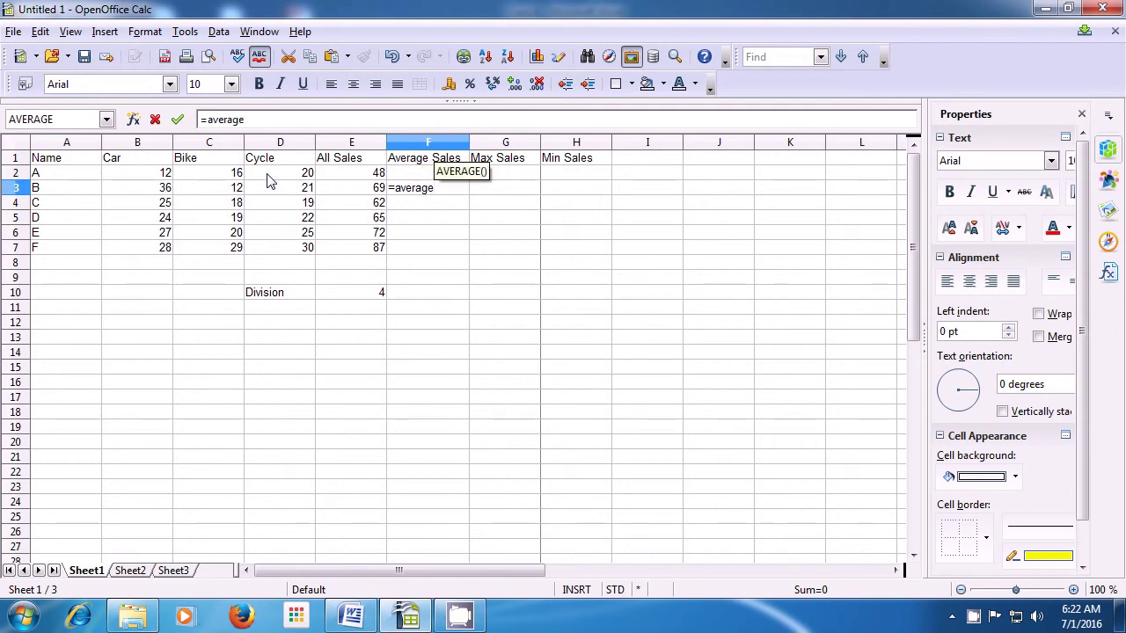
{"action": "type", "text": "("}
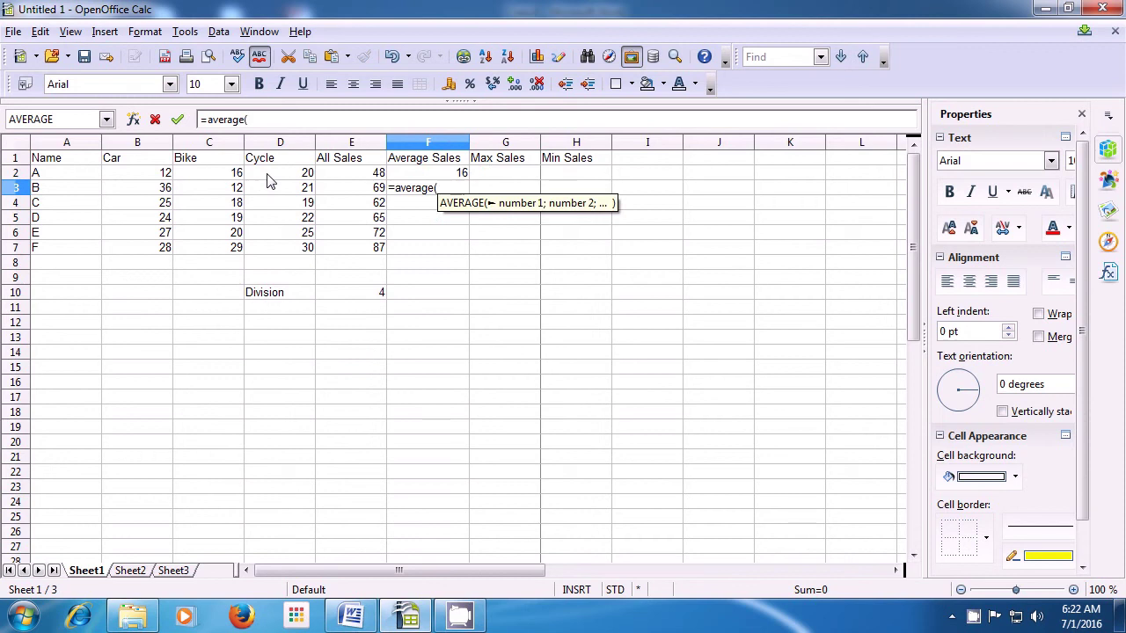
{"action": "left_click", "coordinate": [351, 191]}
{"action": "type", "text": "/"}
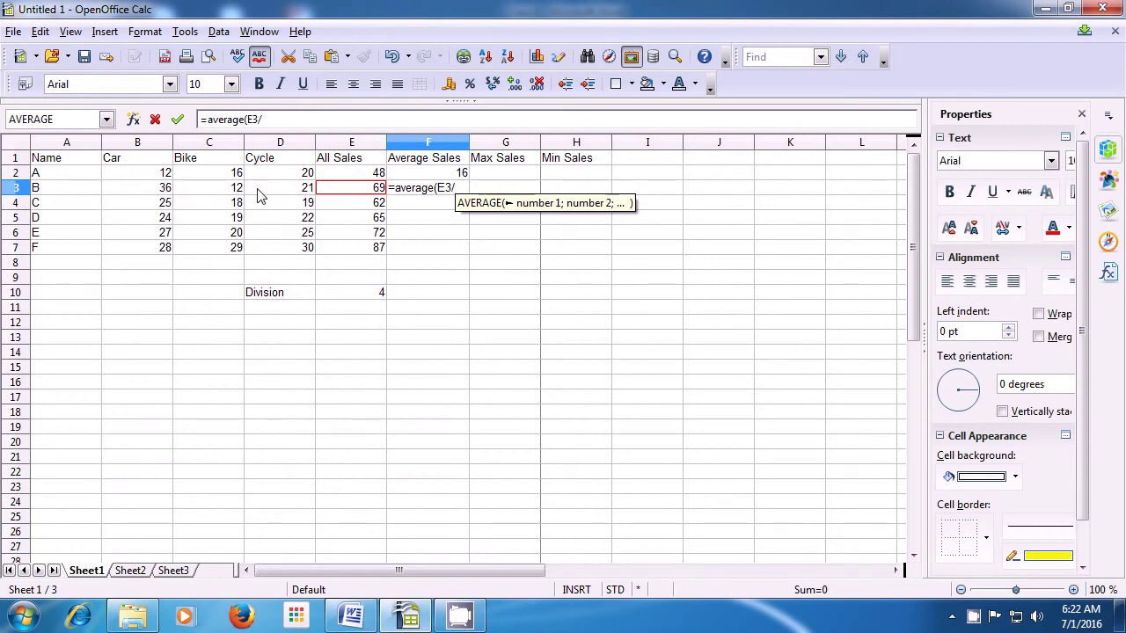
{"action": "type", "text": "3"}
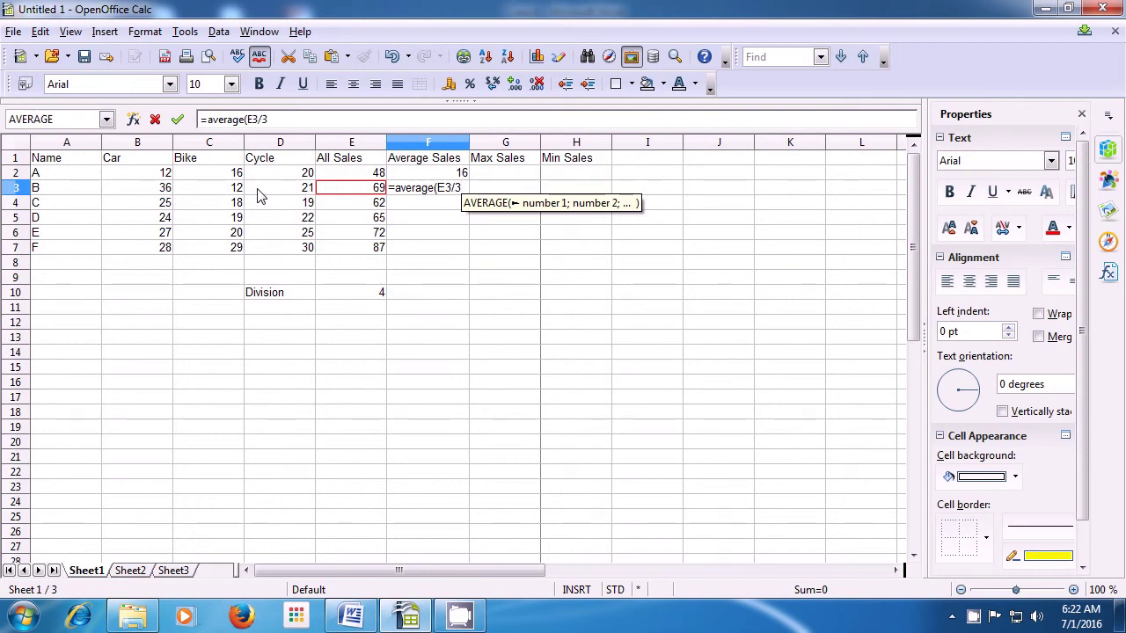
{"action": "type", "text": ")"}
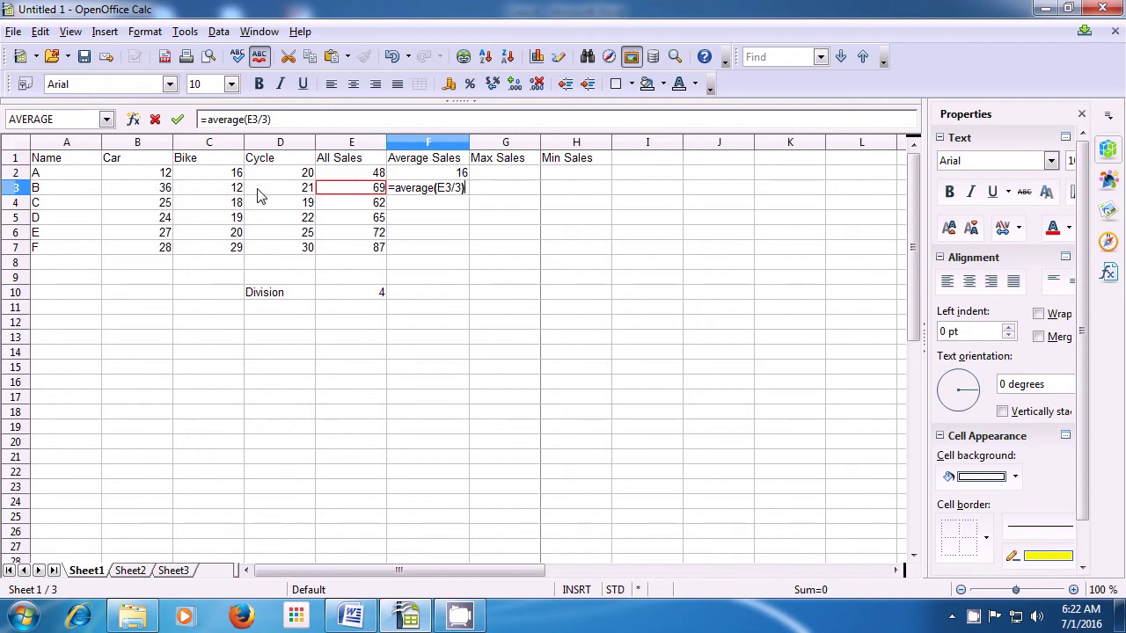
{"action": "key", "text": "Return"}
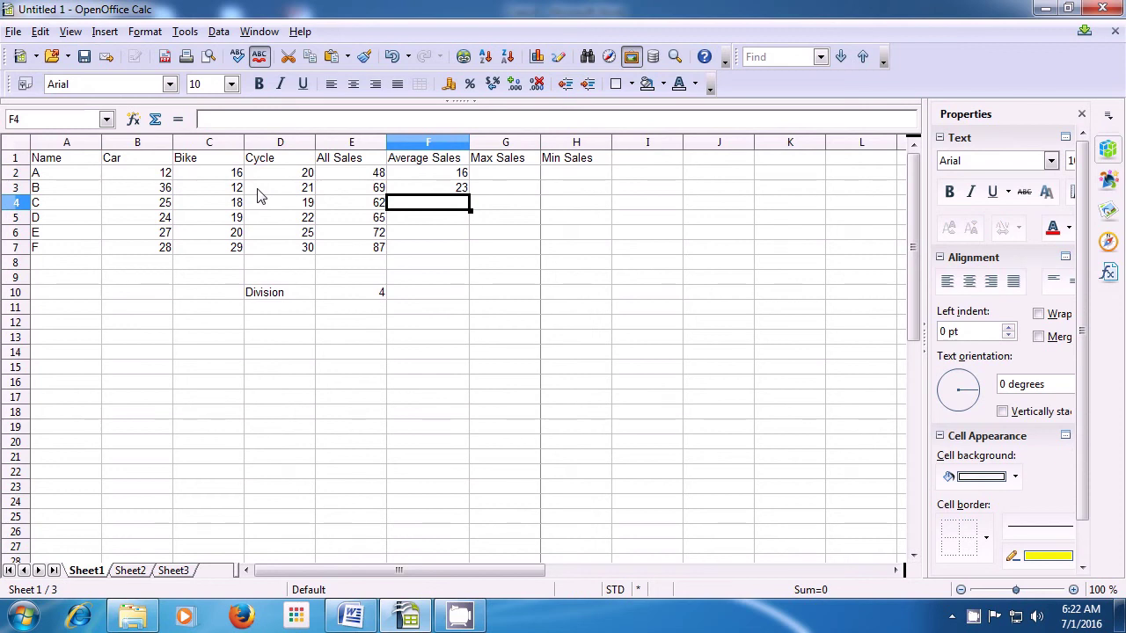
Step: Fill the average formula from F3 down through F7
{"action": "key", "text": "Up"}
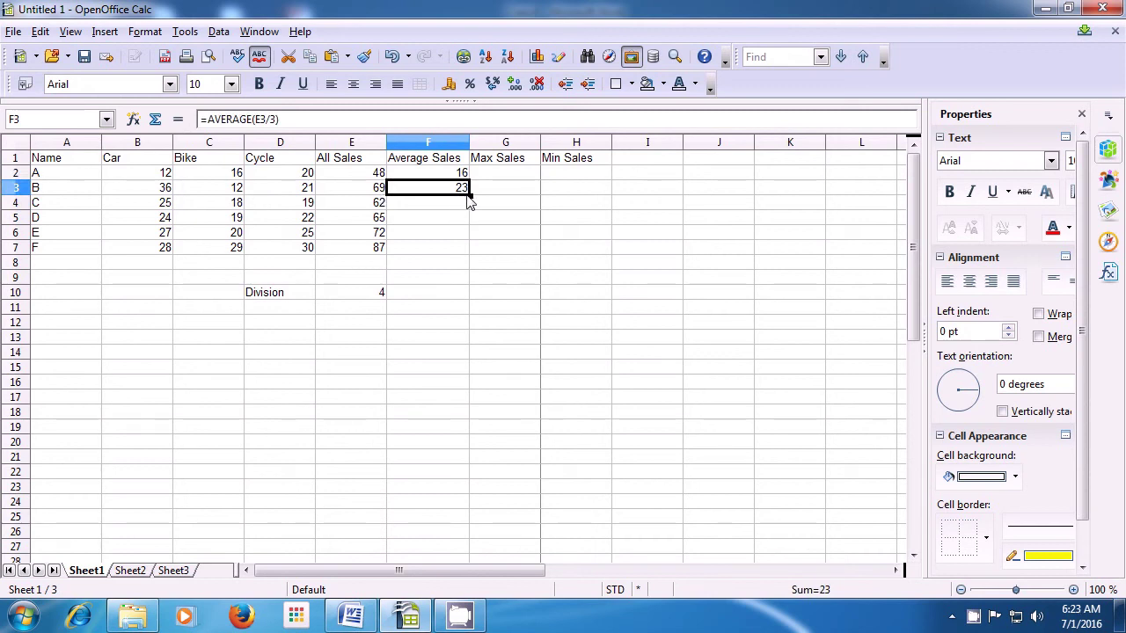
{"action": "left_click_drag", "start_coordinate": [469, 197], "coordinate": [468, 253]}
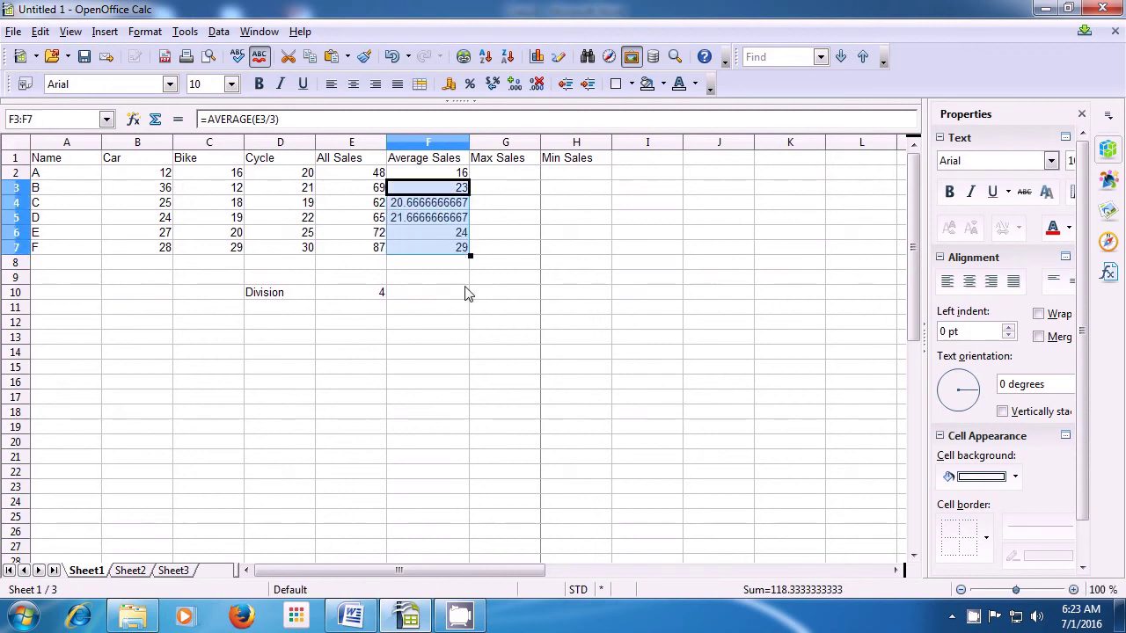
{"action": "left_click", "coordinate": [466, 292]}
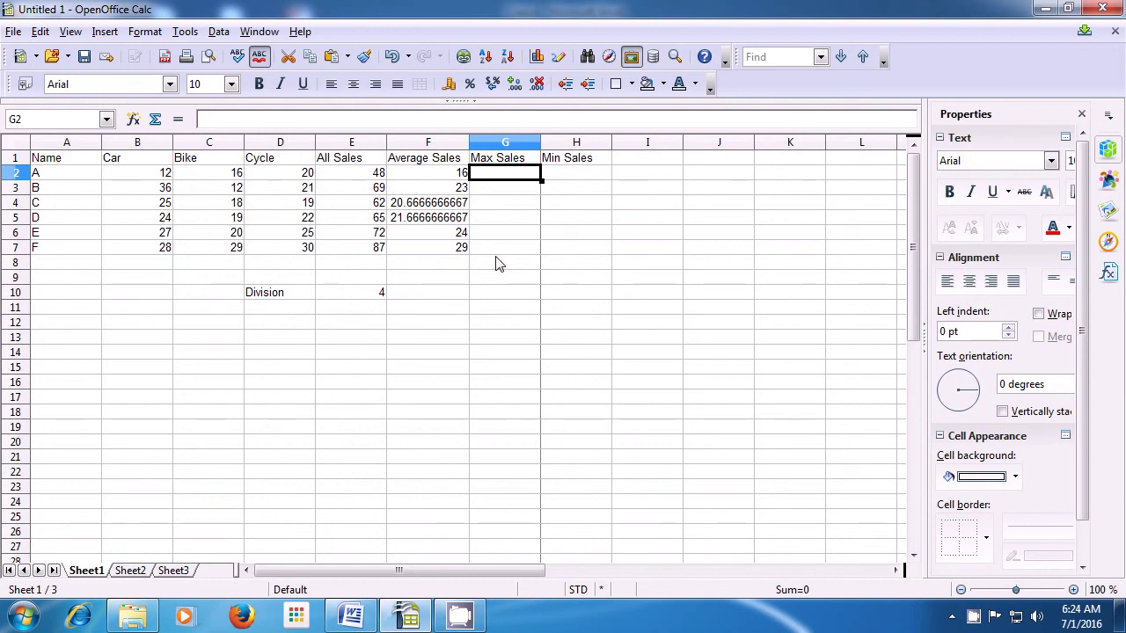
Step: Enter the formula =max(B2:D2) in G2 under Max Sales and fill it down through G7
{"action": "type", "text": "="}
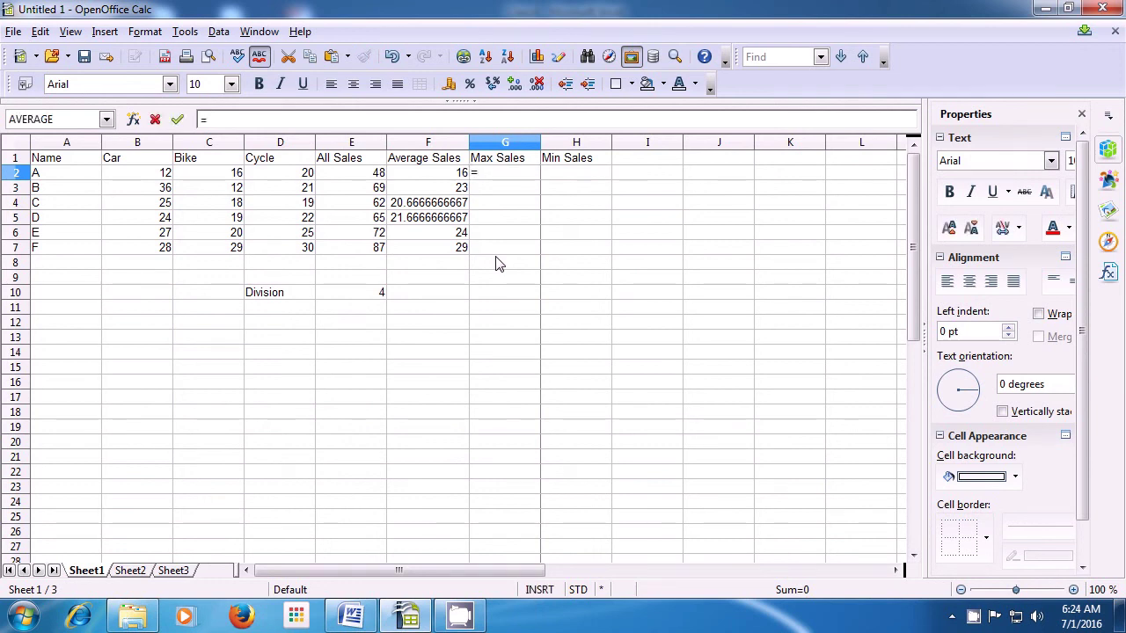
{"action": "type", "text": "m"}
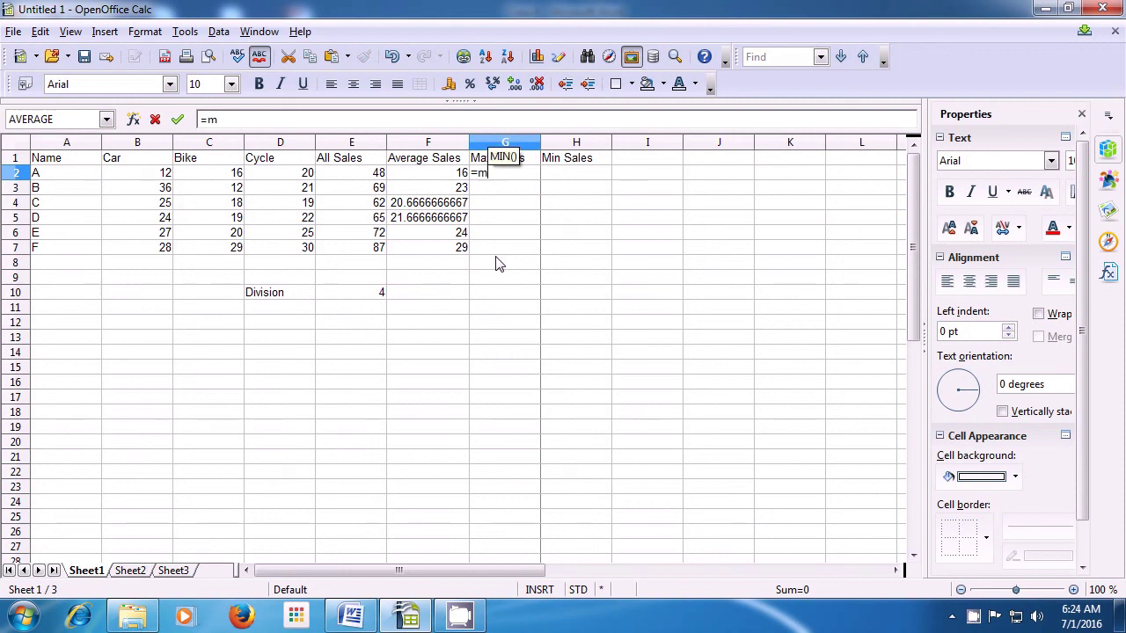
{"action": "type", "text": "ax"}
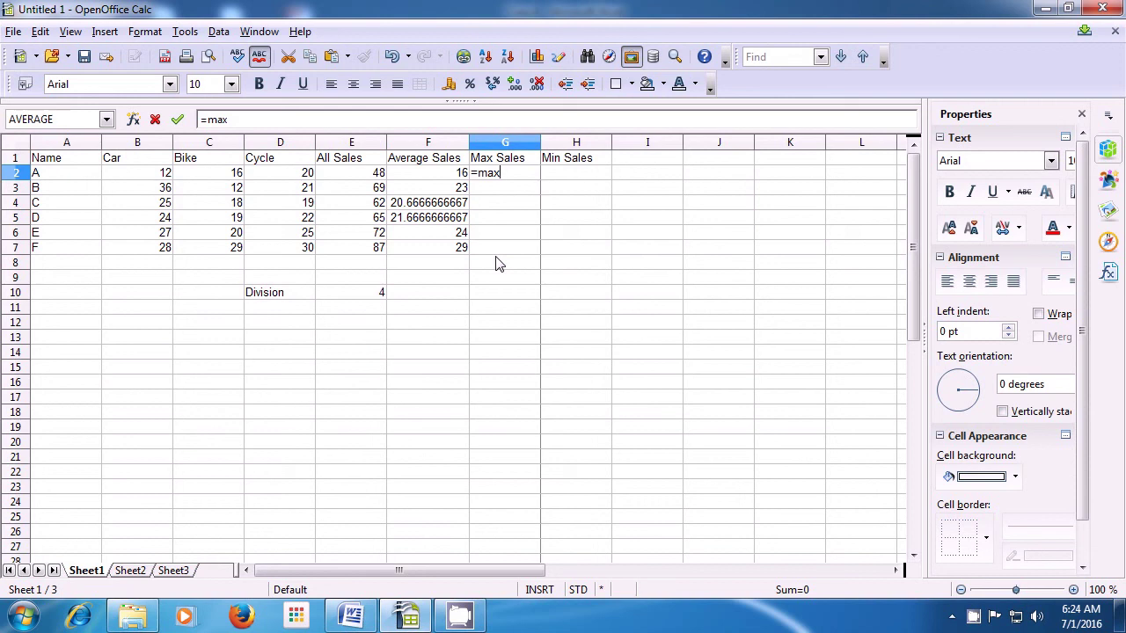
{"action": "type", "text": "("}
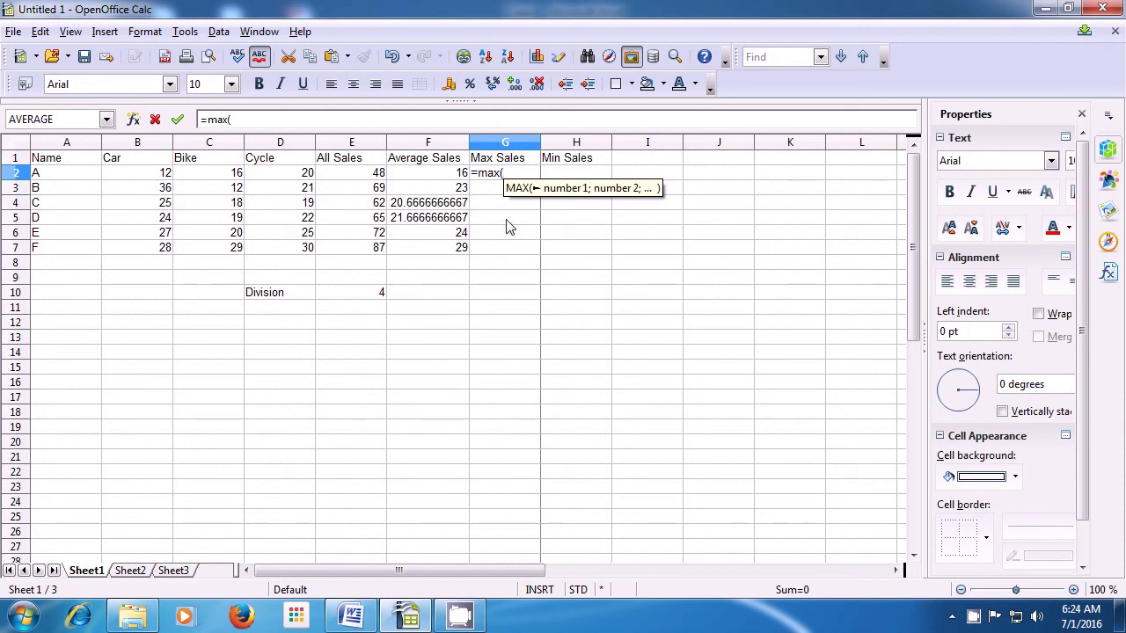
{"action": "left_click_drag", "start_coordinate": [167, 177], "coordinate": [262, 177]}
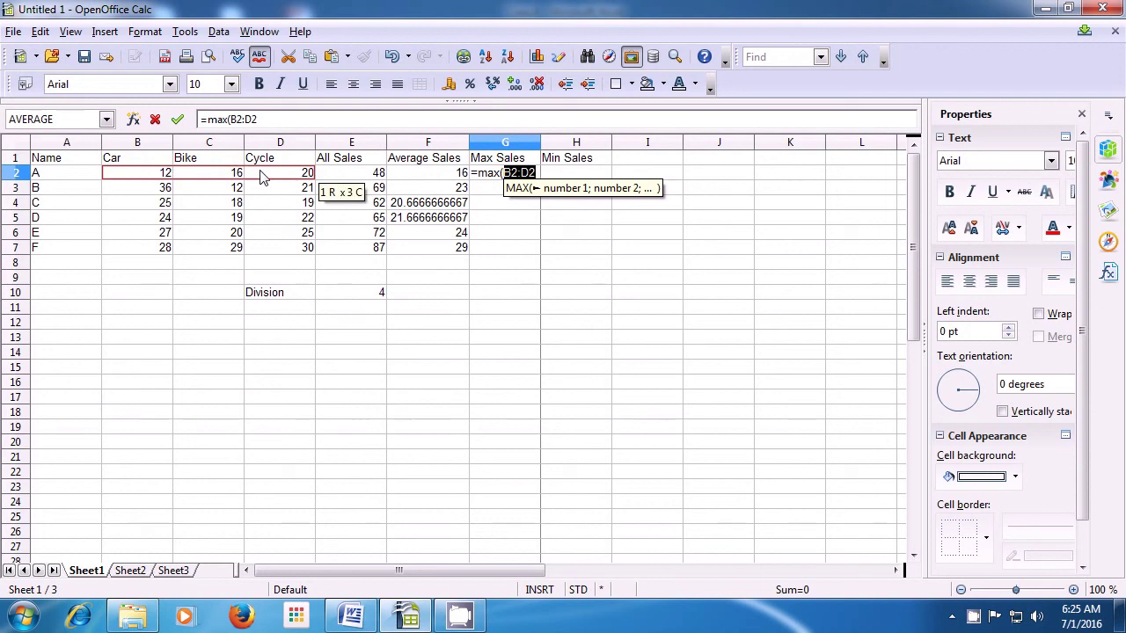
{"action": "type", "text": ")"}
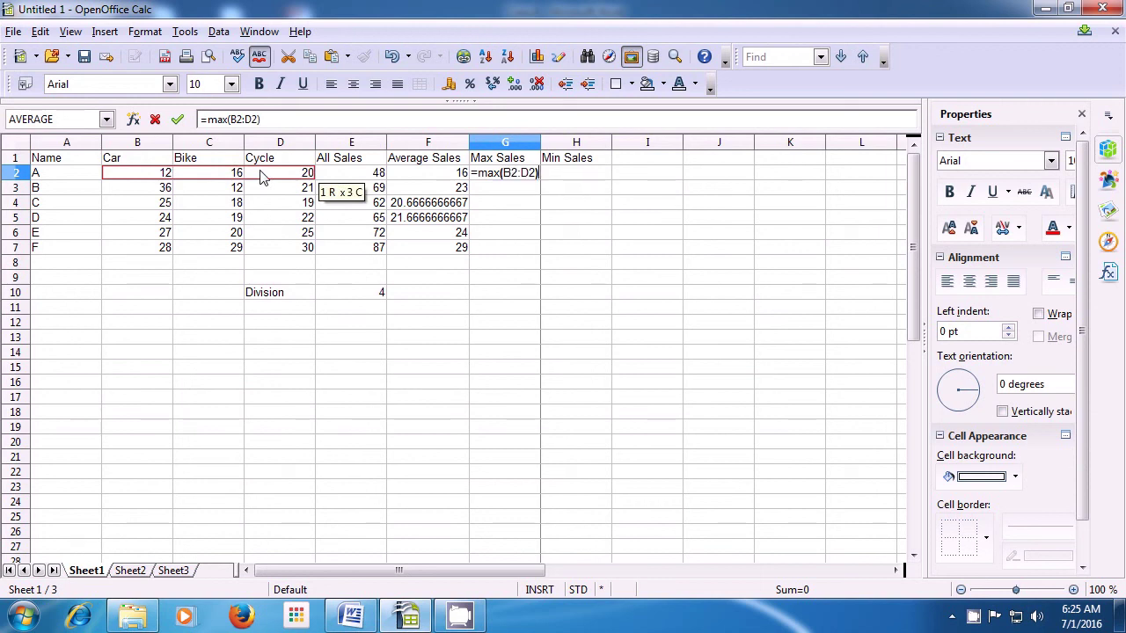
{"action": "key", "text": "Return"}
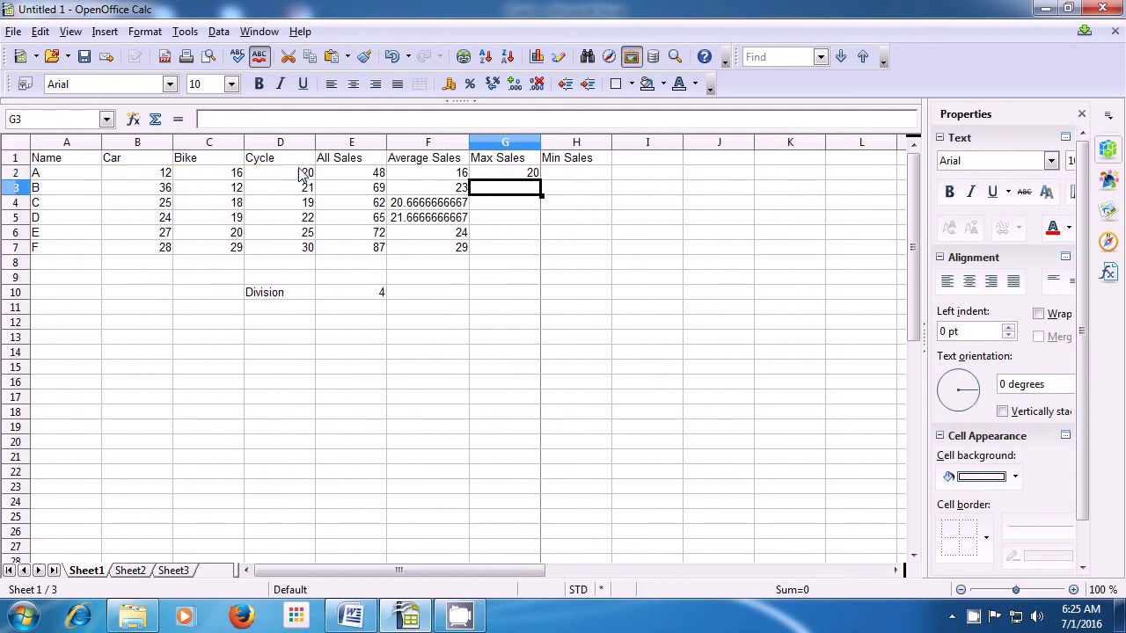
{"action": "left_click", "coordinate": [529, 178]}
{"action": "left_click_drag", "start_coordinate": [541, 179], "coordinate": [541, 256]}
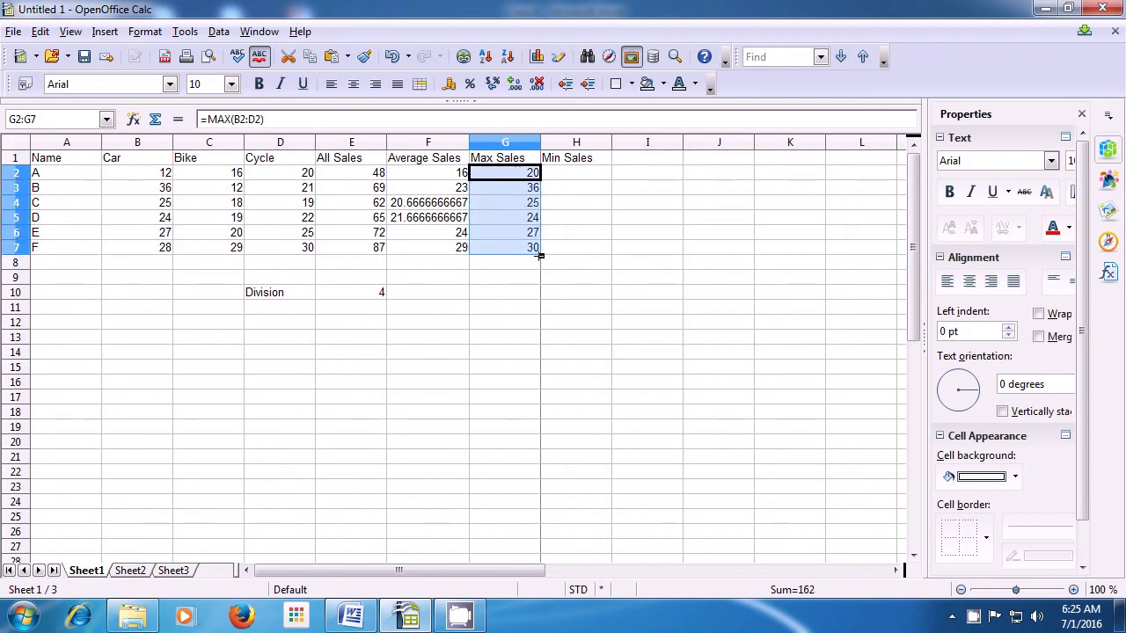
Step: Enter the formula =min(B2:D2) in H2 under Min Sales
{"action": "left_click", "coordinate": [494, 281]}
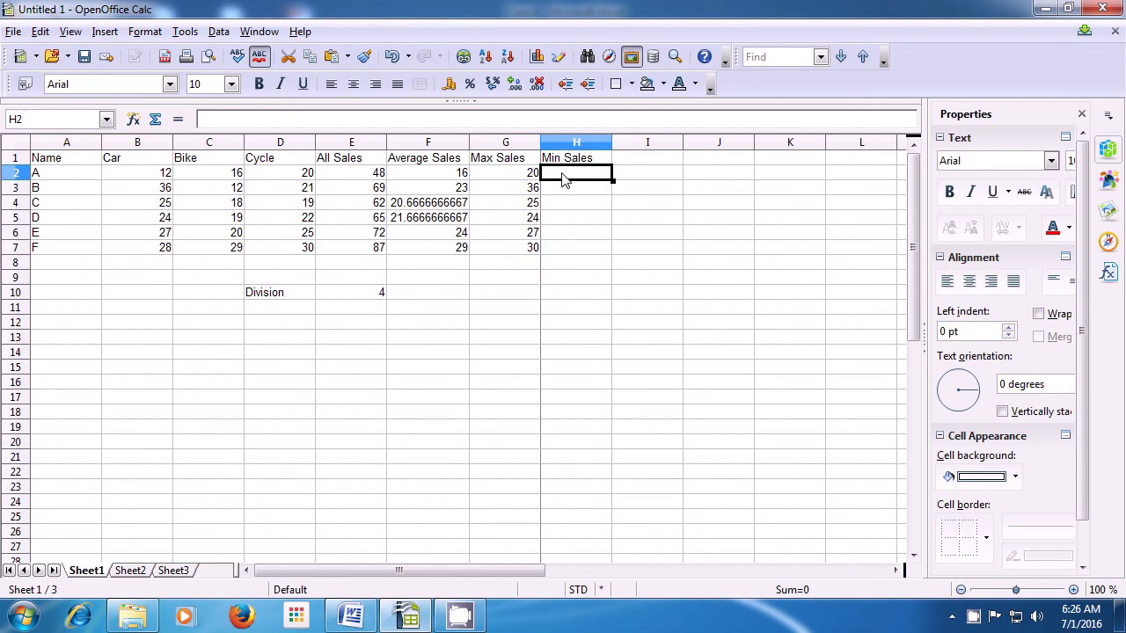
{"action": "type", "text": "="}
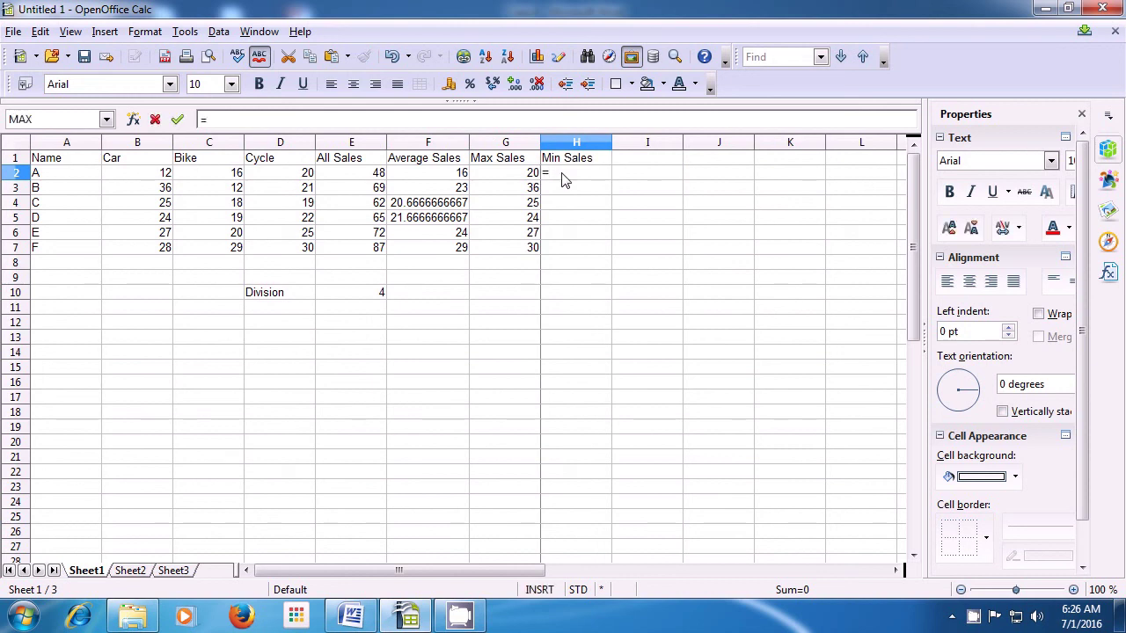
{"action": "type", "text": "min("}
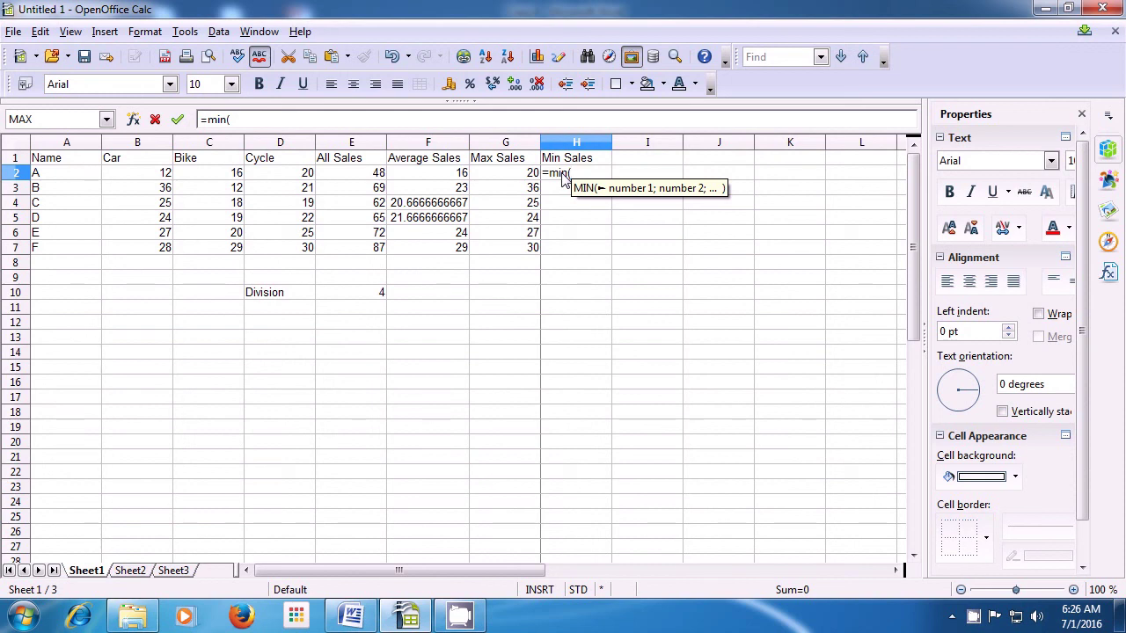
{"action": "left_click", "coordinate": [150, 179]}
{"action": "left_click_drag", "start_coordinate": [149, 178], "coordinate": [269, 180]}
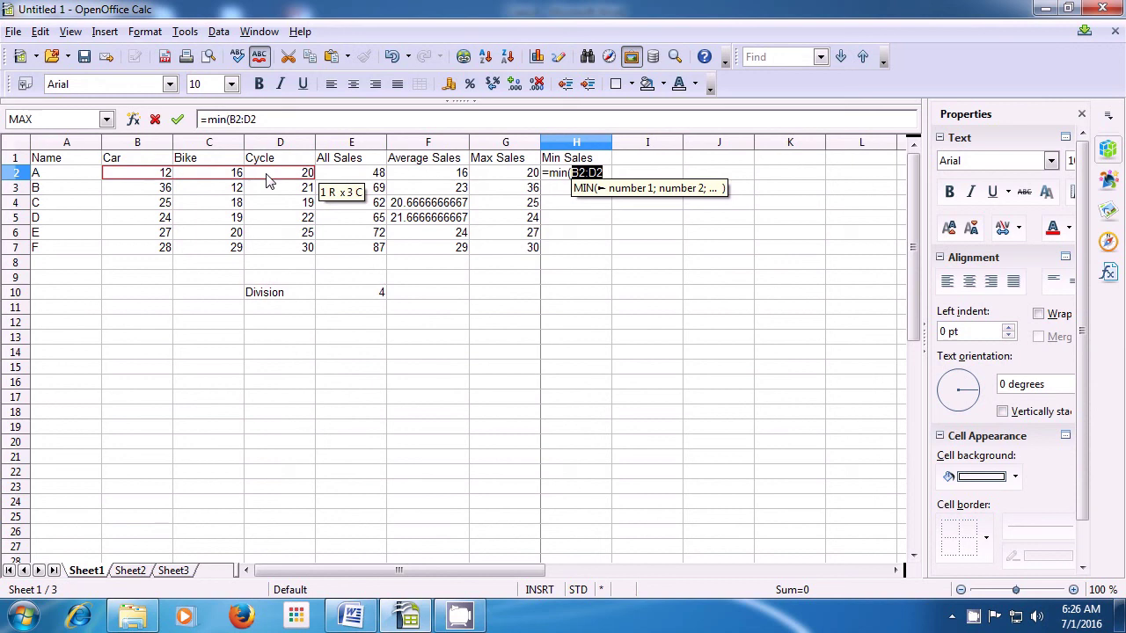
{"action": "type", "text": ")"}
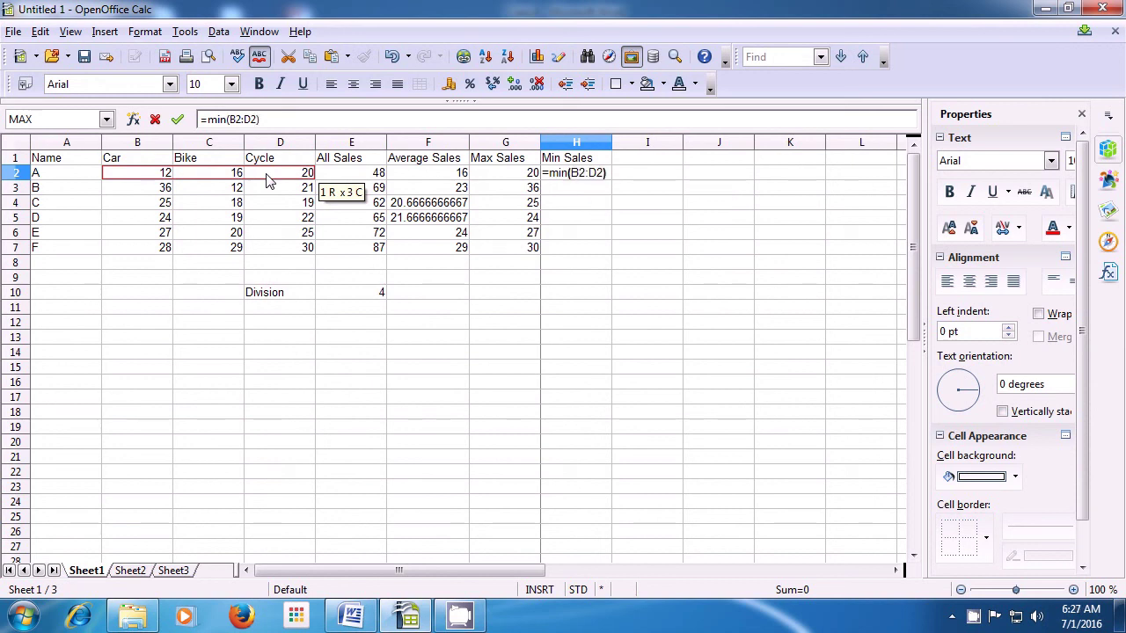
{"action": "key", "text": "Return"}
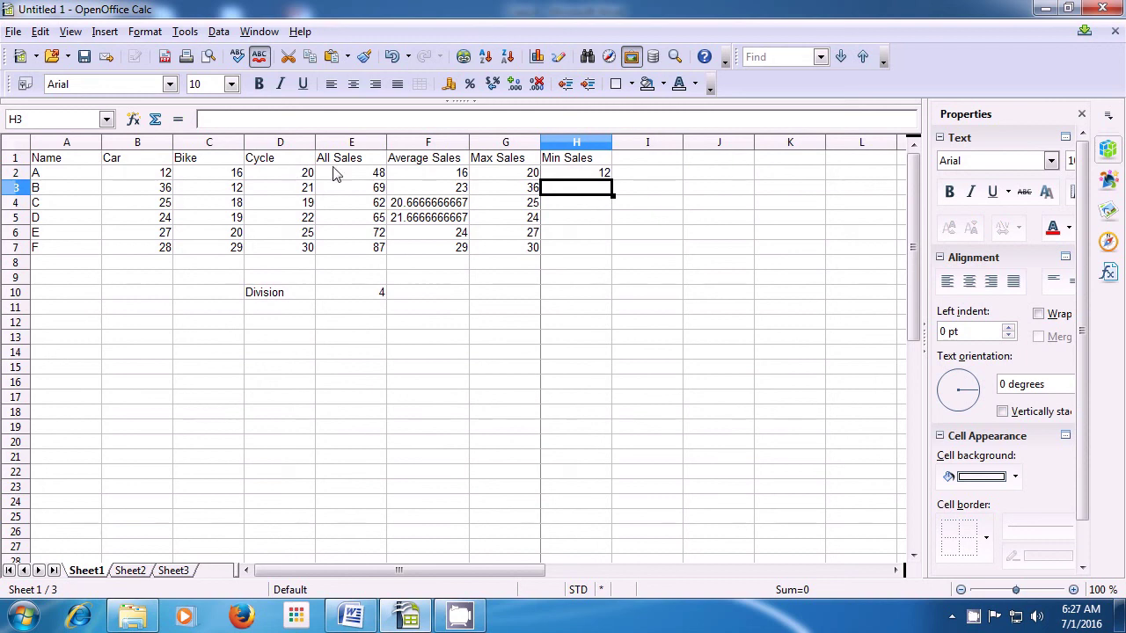
Step: Fill the minimum formula from H2 down through H7
{"action": "left_click", "coordinate": [572, 174]}
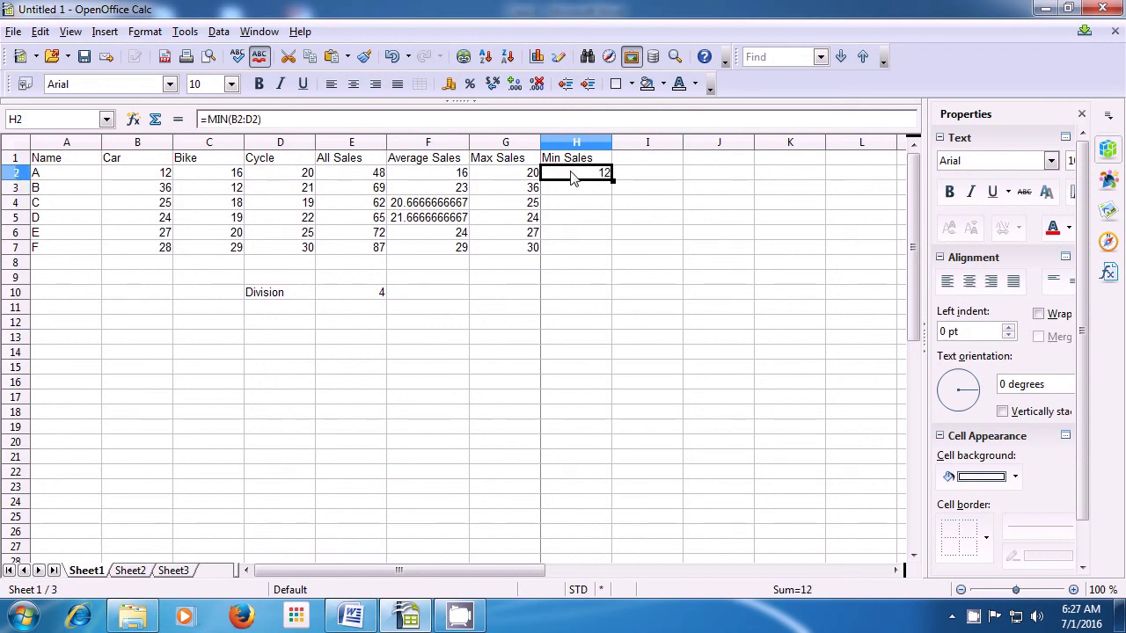
{"action": "left_click_drag", "start_coordinate": [614, 178], "coordinate": [599, 253]}
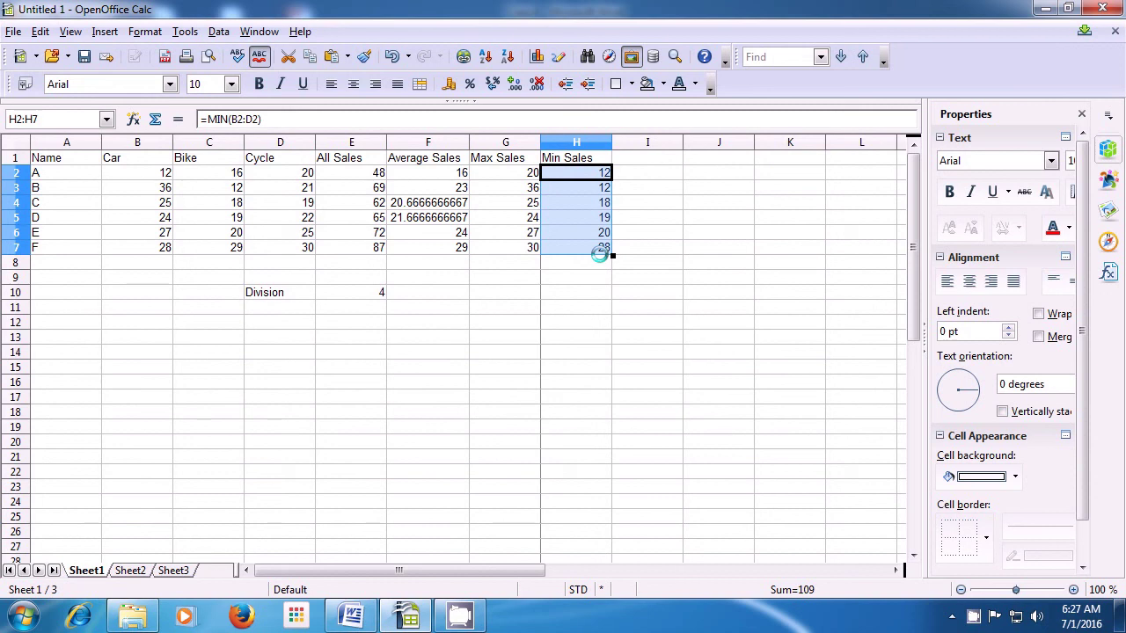
{"action": "left_click", "coordinate": [593, 270]}
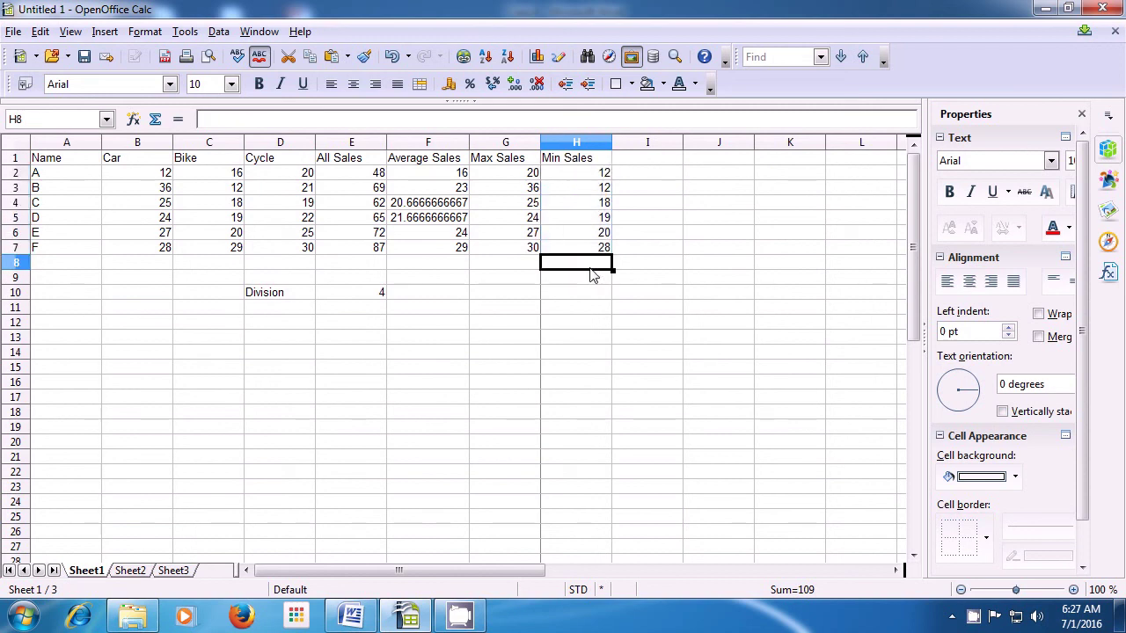